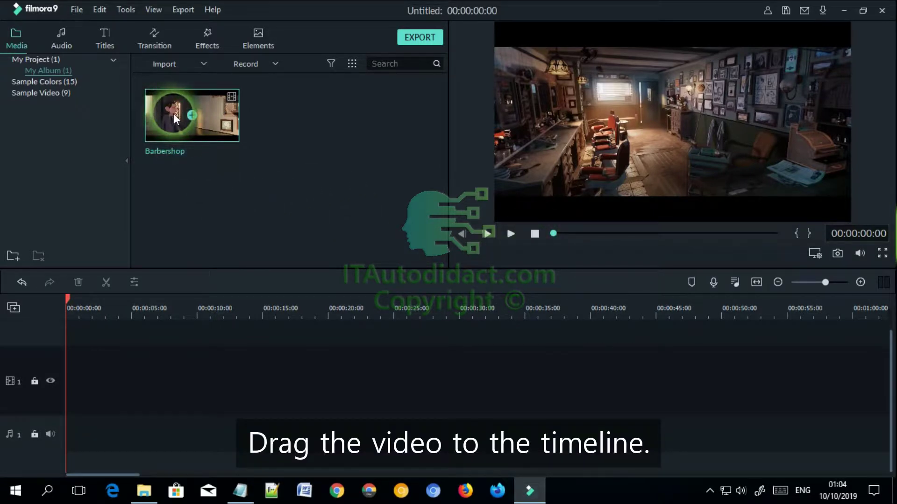
Place the Barbershop clip at the start of the timeline and add the Subtitle 4 preset on a track above it
left_click_drag(170, 116, 82, 377)
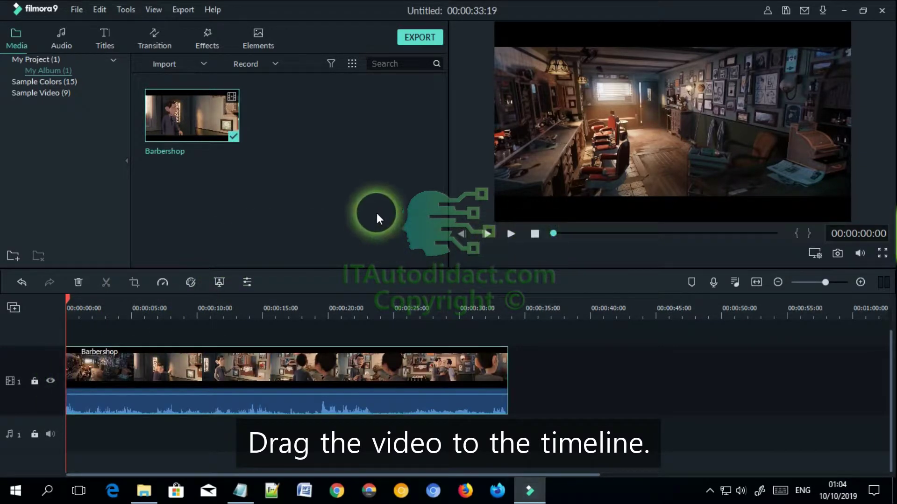
left_click(106, 42)
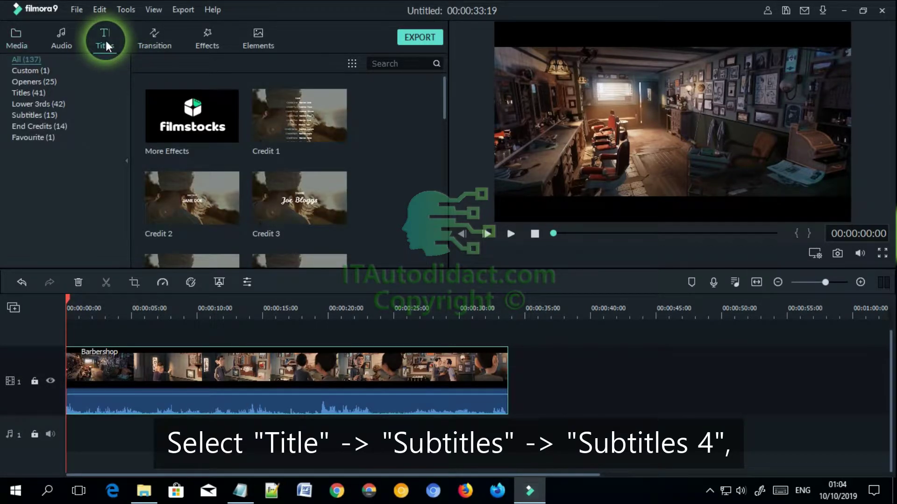
left_click(46, 115)
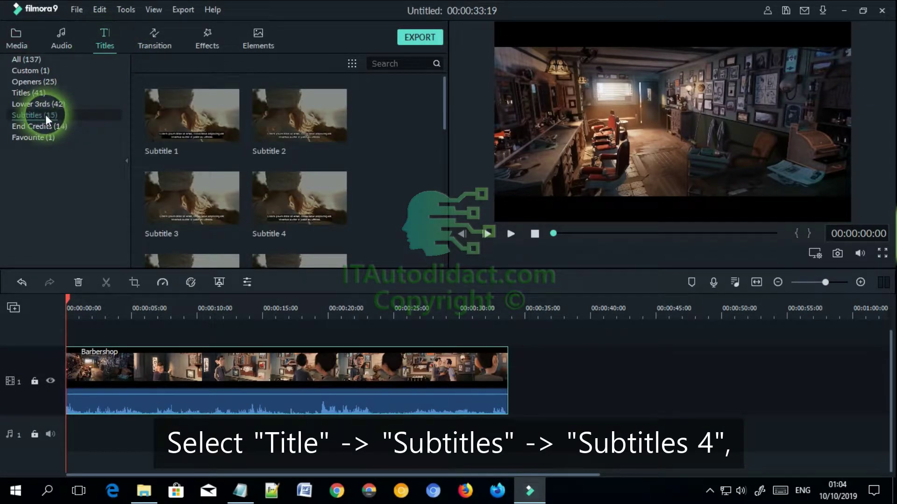
left_click(270, 213)
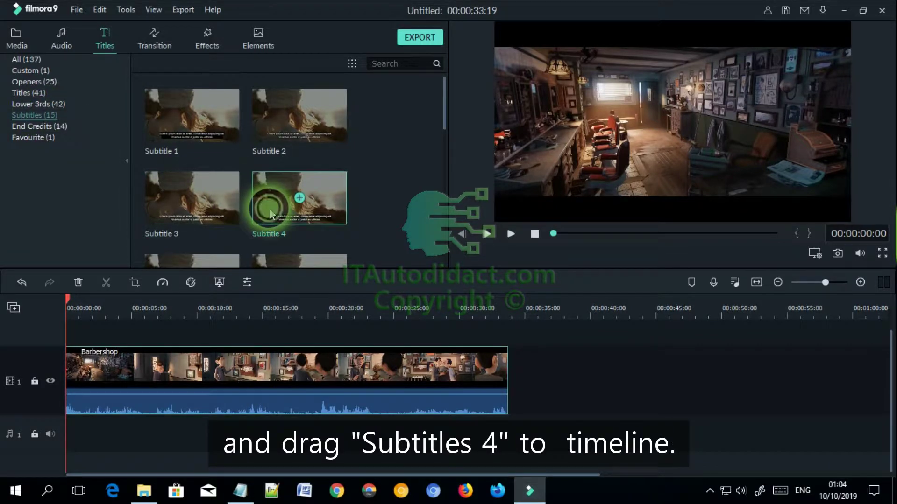
left_click_drag(269, 214, 66, 333)
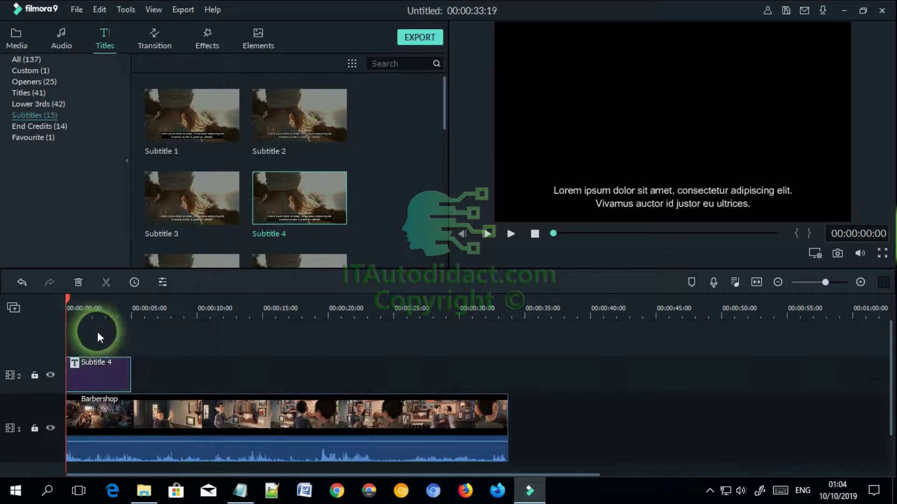
Open the Subtitle 4 text for editing and copy the line "Hello! I was just admiring the art!" from the Notepad subtitle file
double_click(118, 374)
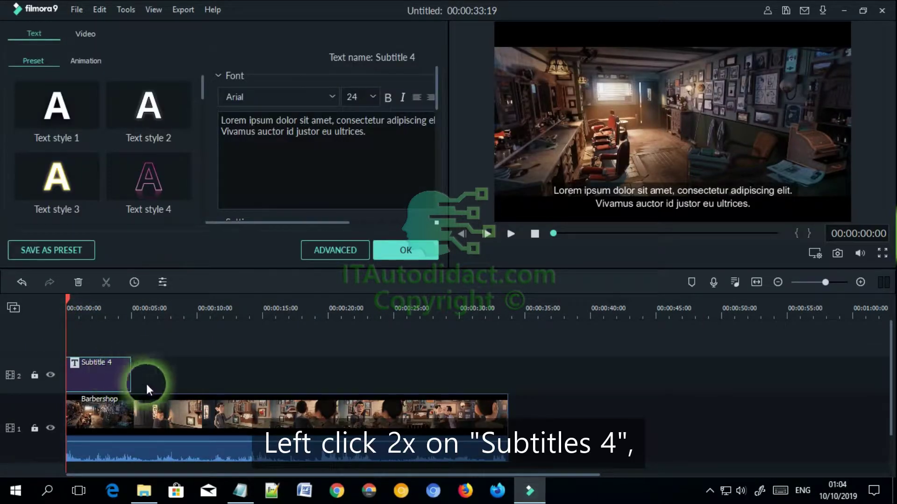
left_click(237, 492)
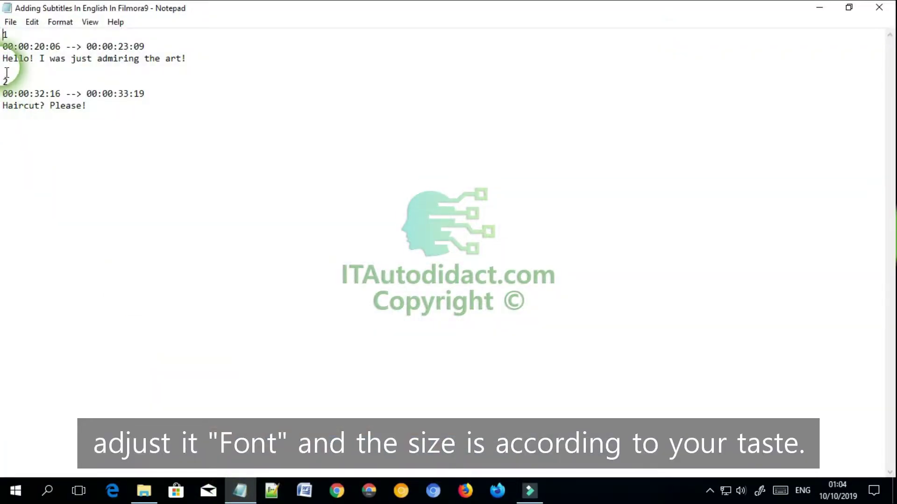
left_click_drag(6, 66, 191, 60)
right_click(184, 59)
left_click(202, 97)
left_click(239, 485)
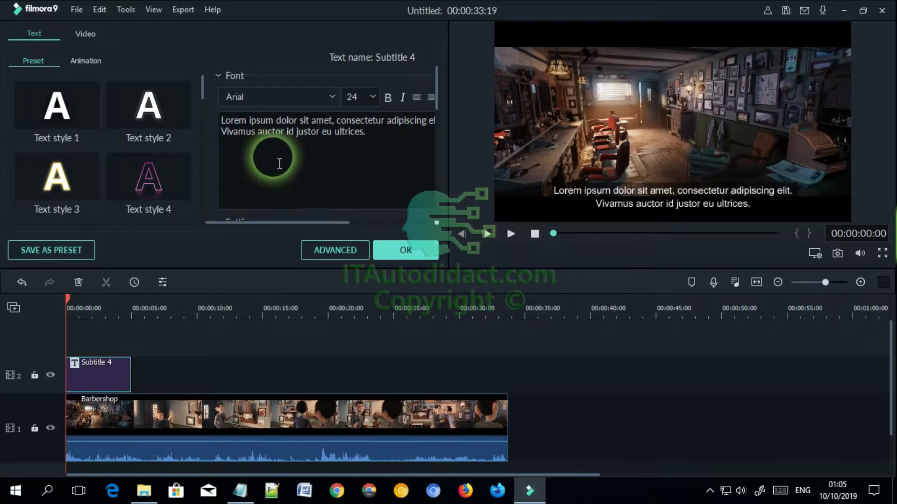
Replace the subtitle's default text with the copied line "Hello! I was just admiring the art!" and confirm the edit
left_click_drag(221, 120, 366, 136)
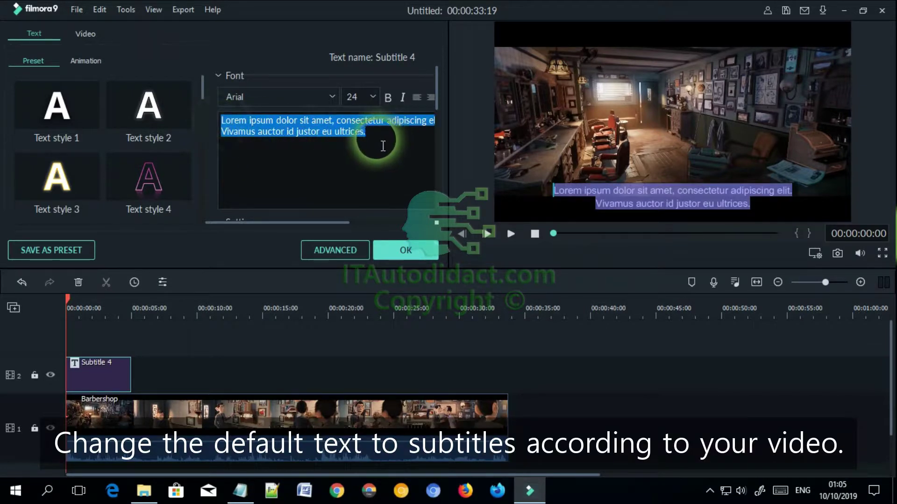
key("BackSpace")
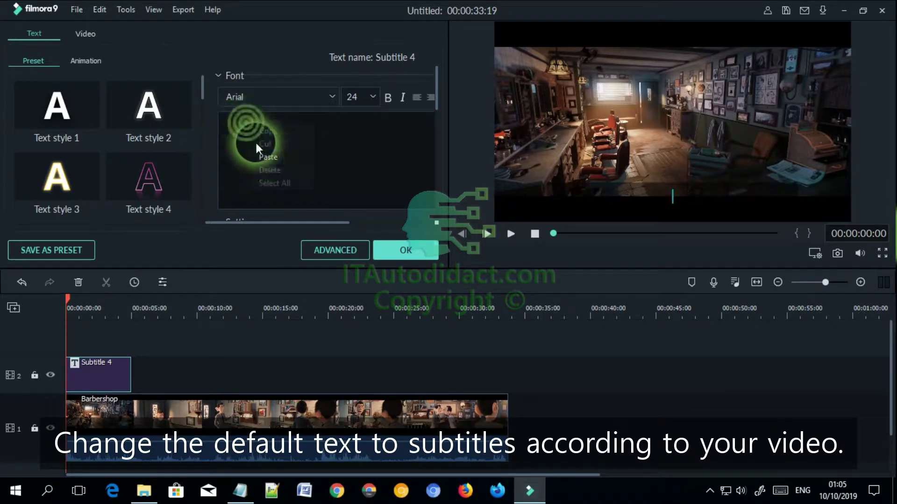
left_click(266, 158)
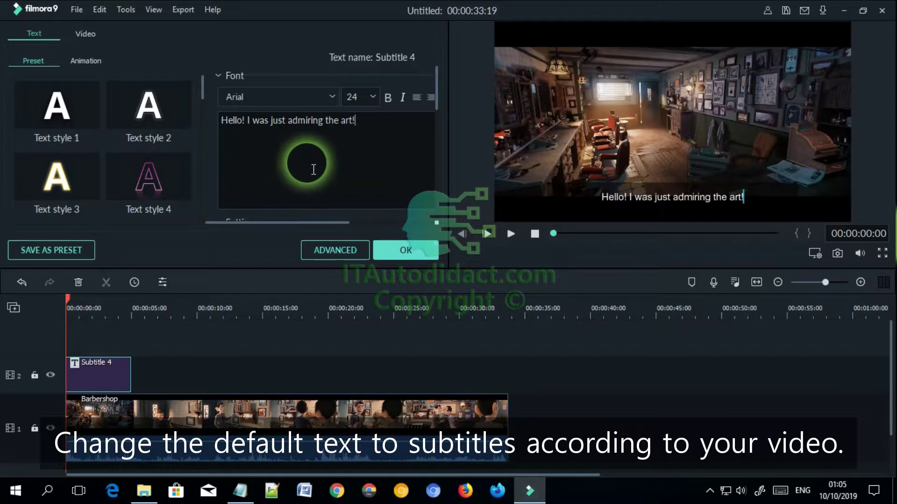
left_click(383, 251)
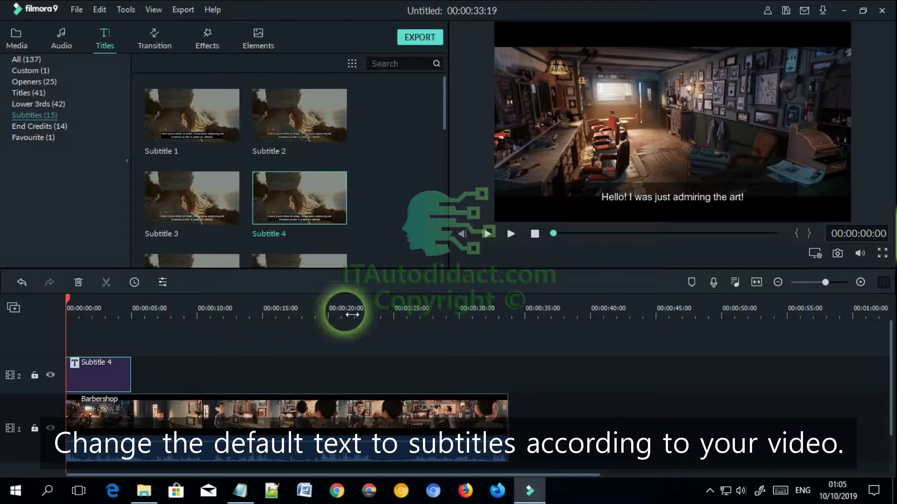
Check the first subtitle's timing in Notepad and play the video up to its spoken line, pausing at about 00:00:21
left_click(253, 486)
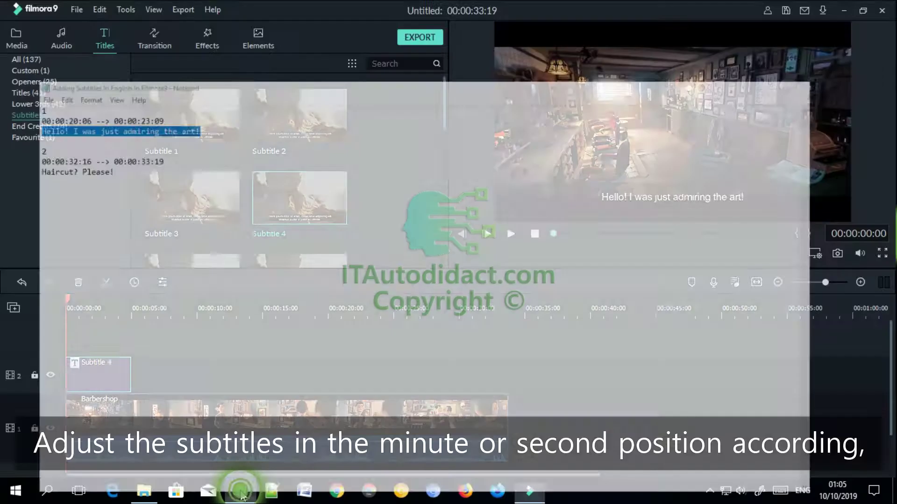
left_click(240, 491)
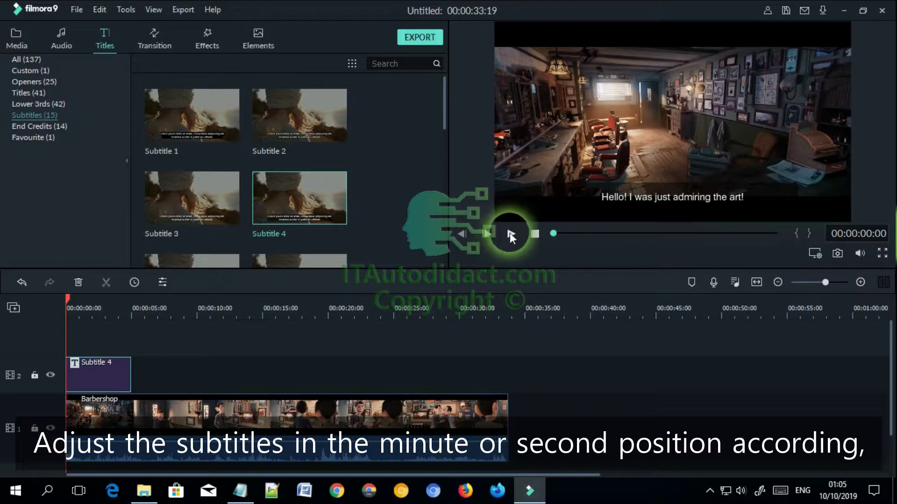
left_click(509, 234)
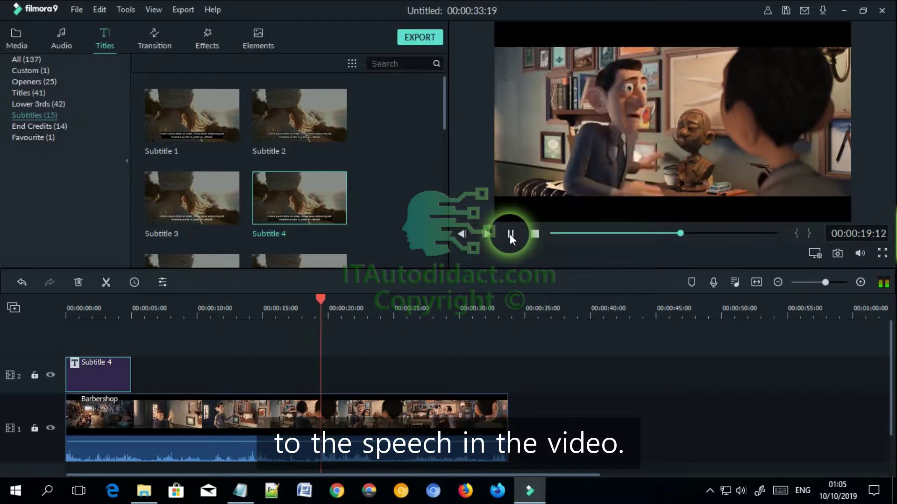
left_click(513, 235)
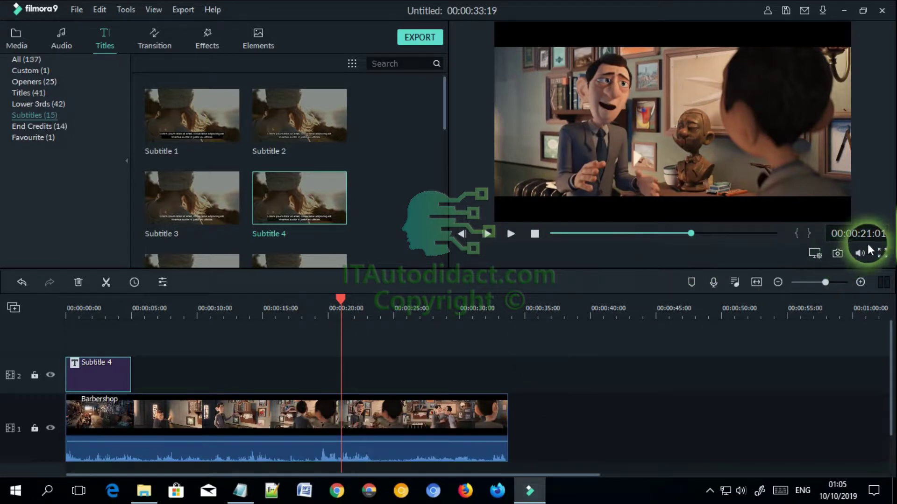
left_click(233, 494)
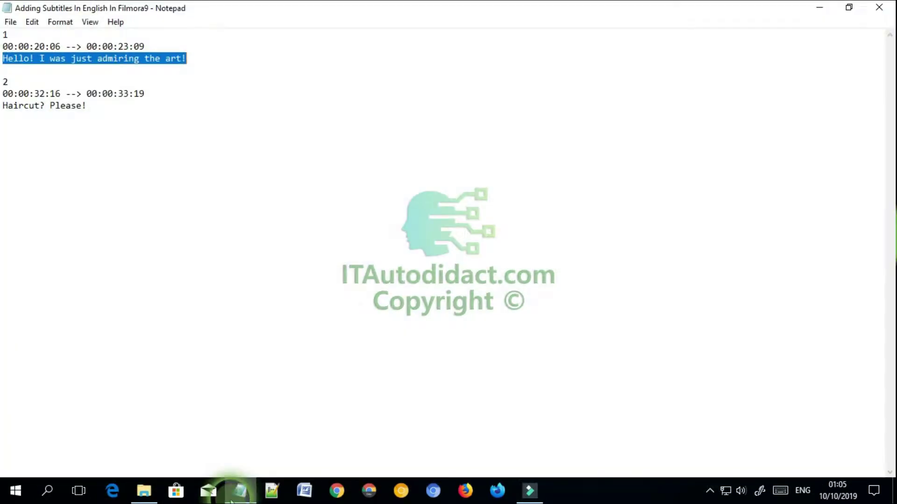
left_click(233, 494)
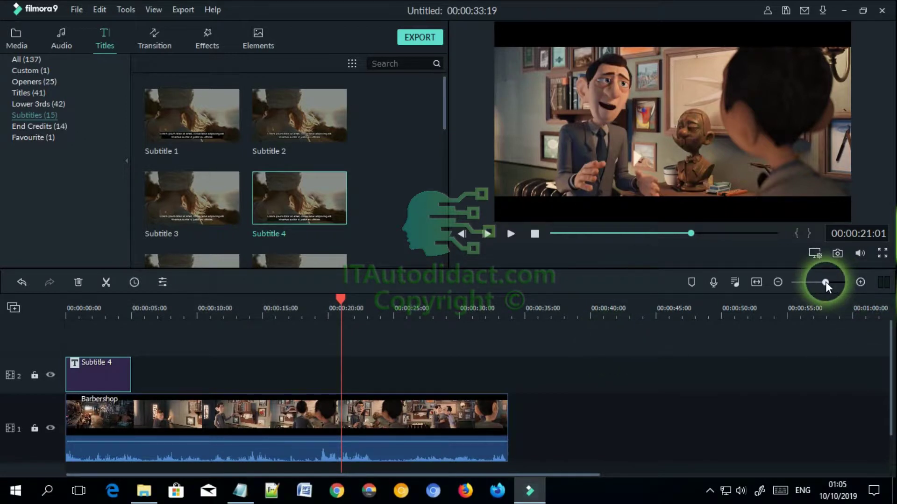
Step the playhead frame by frame to 00:00:20:06, the first subtitle's start time
left_click(691, 233)
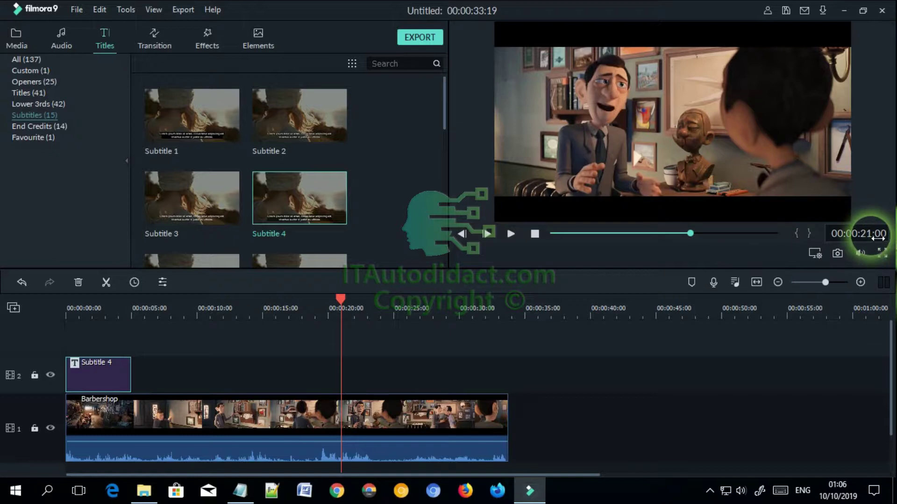
left_click(460, 234)
key("Left")
key("Left")
key("Left")
key("Left")
key("Left")
key("Left")
key("Left")
key("Left")
key("Left")
key("Left")
key("Left")
key("Left")
key("Left")
key("Left")
key("Left")
key("Left")
key("Left")
key("Left")
key("Left")
key("Left")
key("Right")
key("Right")
key("Right")
key("Right")
key("Right")
key("Right")
key("Right")
key("Right")
key("Right")
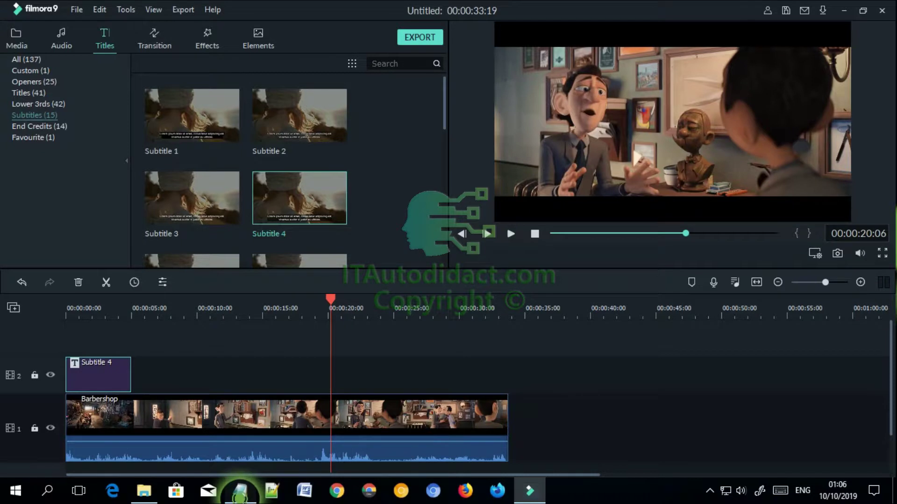
Verify the start time in Notepad and move the subtitle clip so it starts at the playhead at 00:00:20:06
left_click(239, 490)
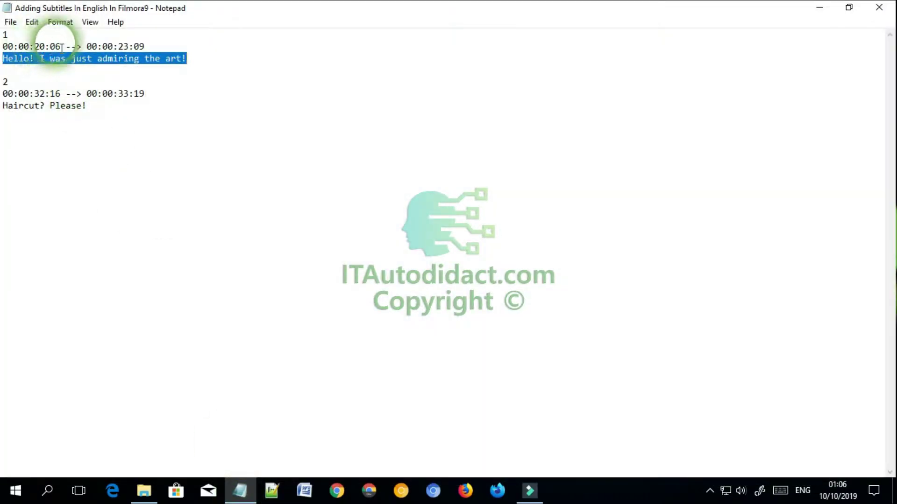
left_click(240, 490)
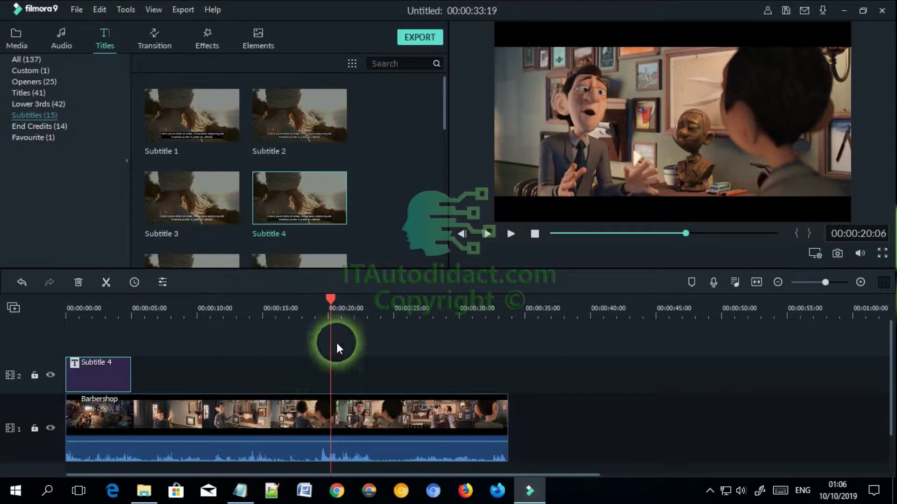
left_click_drag(129, 372, 269, 380)
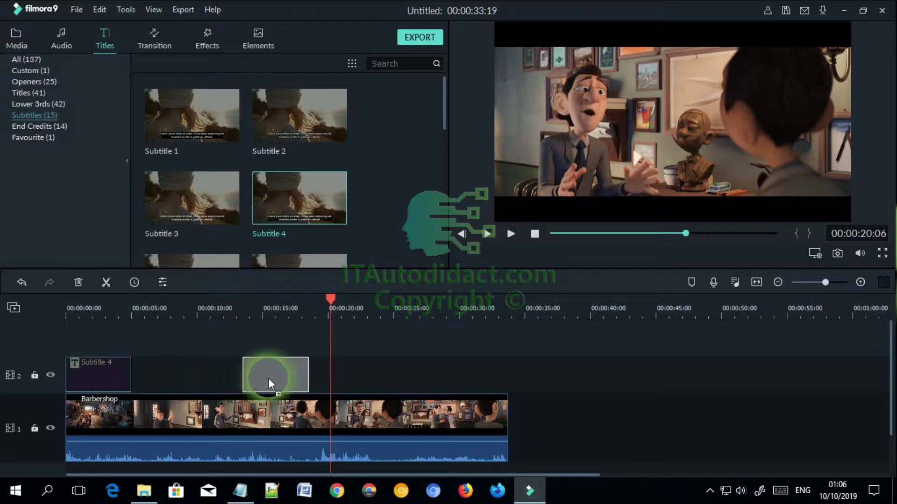
left_click_drag(338, 378, 357, 378)
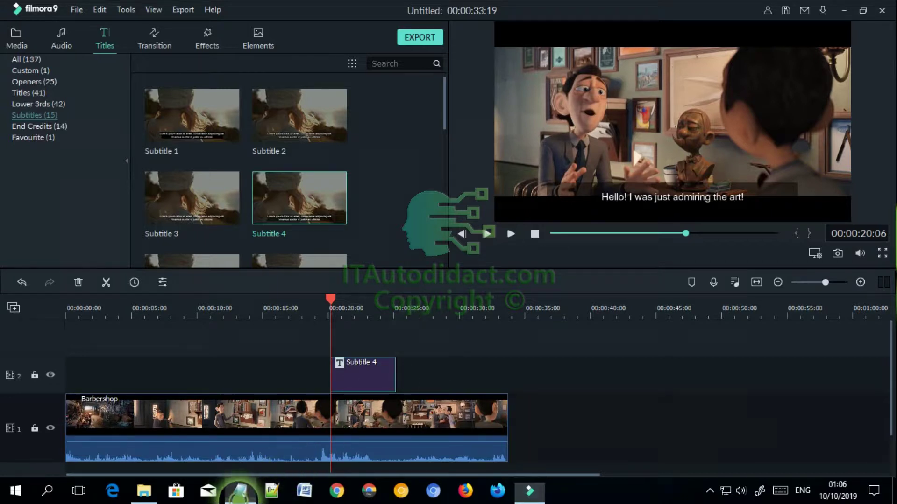
Check the first subtitle's end time in Notepad and bring the playhead to 00:00:23:09 by playing and stepping back frames
left_click(240, 491)
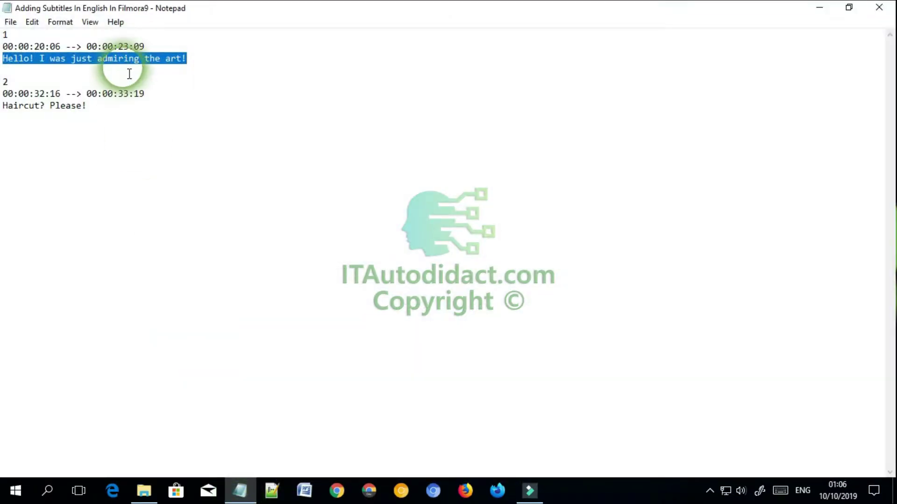
left_click(241, 492)
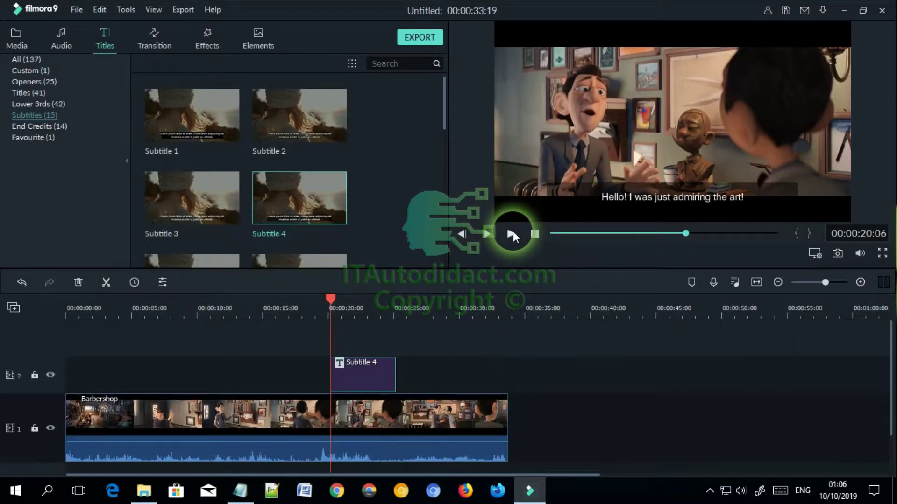
left_click(512, 232)
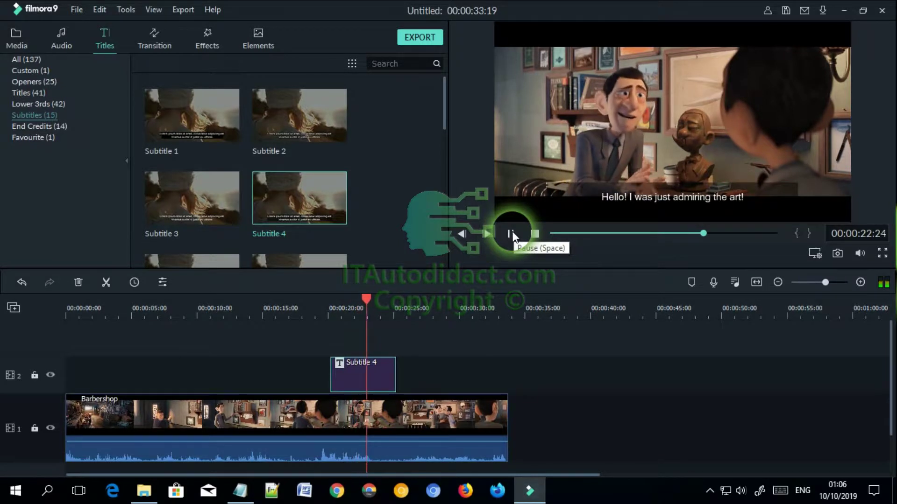
left_click(512, 233)
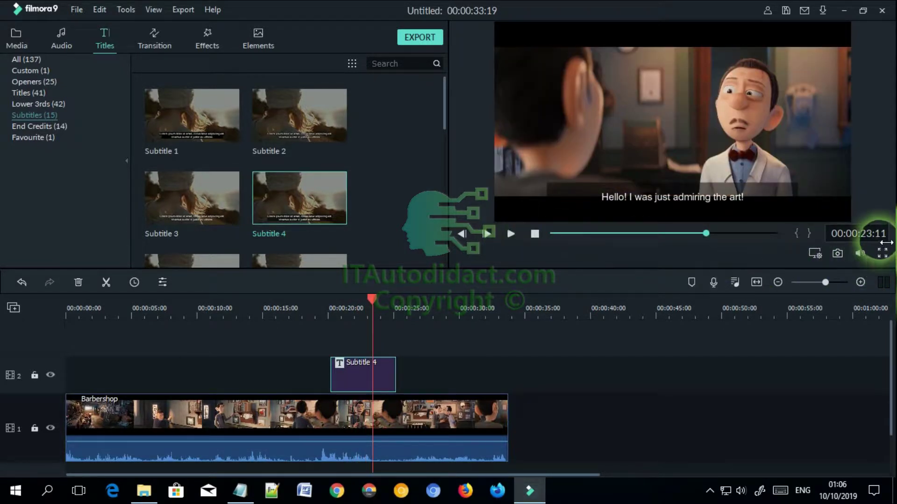
left_click(457, 235)
left_click(456, 235)
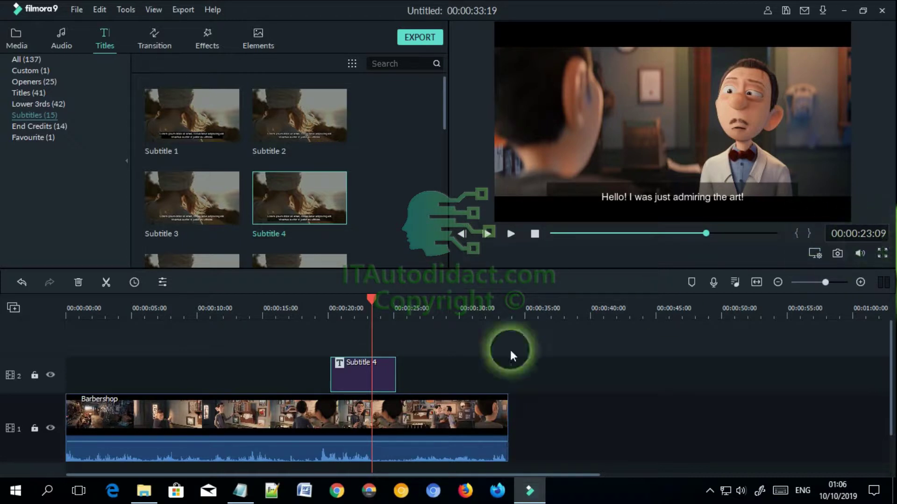
Recheck the end time in Notepad and trim the end of the subtitle clip to the playhead at 00:00:23:09
left_click(254, 496)
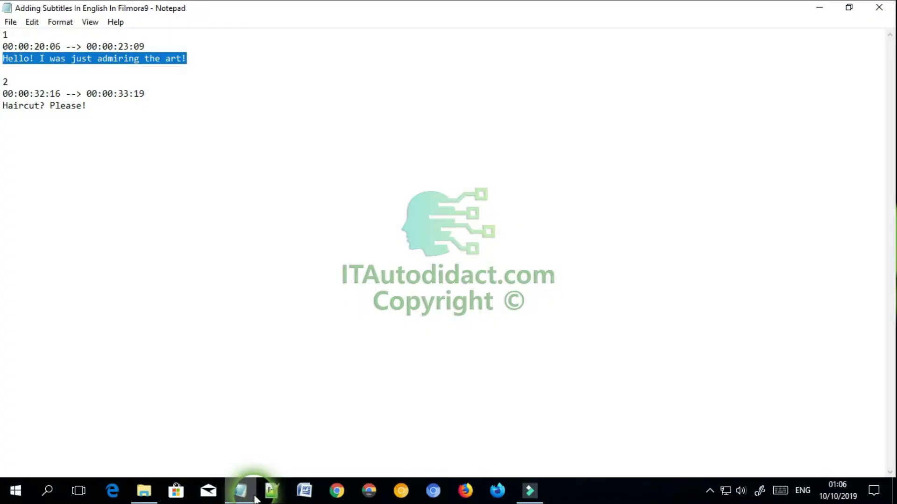
left_click(234, 496)
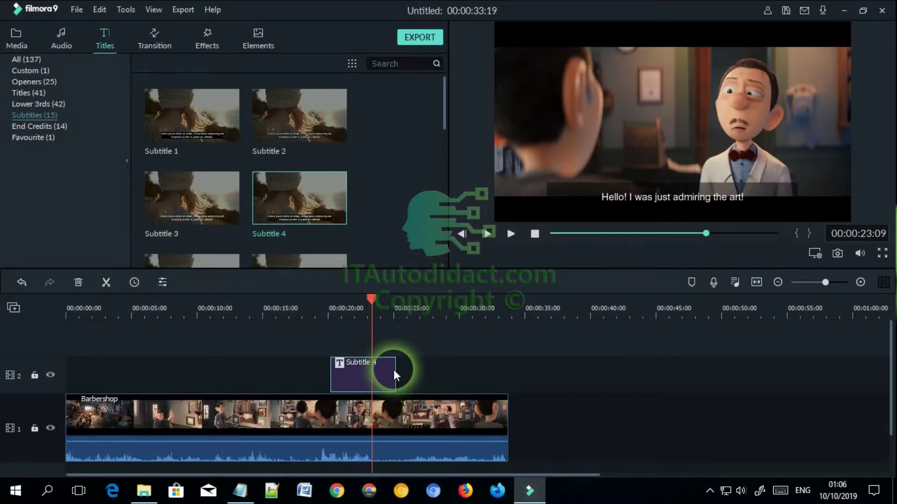
left_click_drag(396, 376, 372, 377)
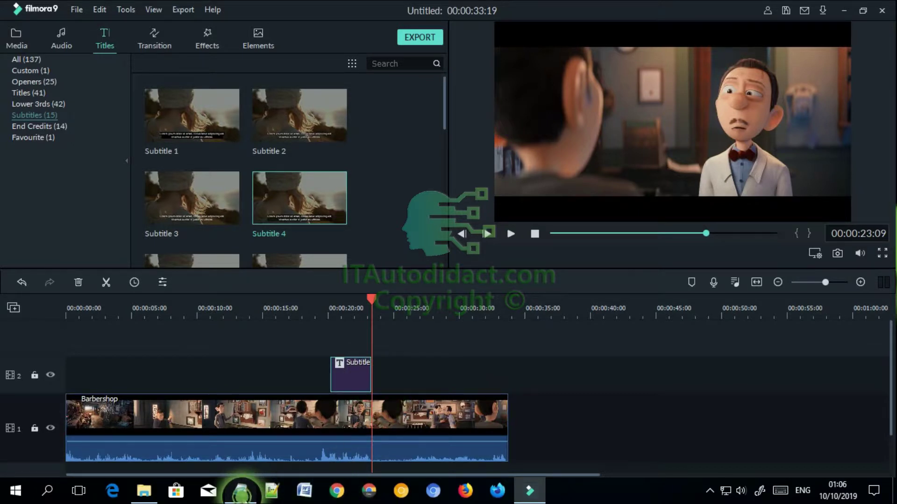
Copy the second subtitle's text "Haircut? Please!" from the Notepad file and return to Filmora9
left_click(241, 493)
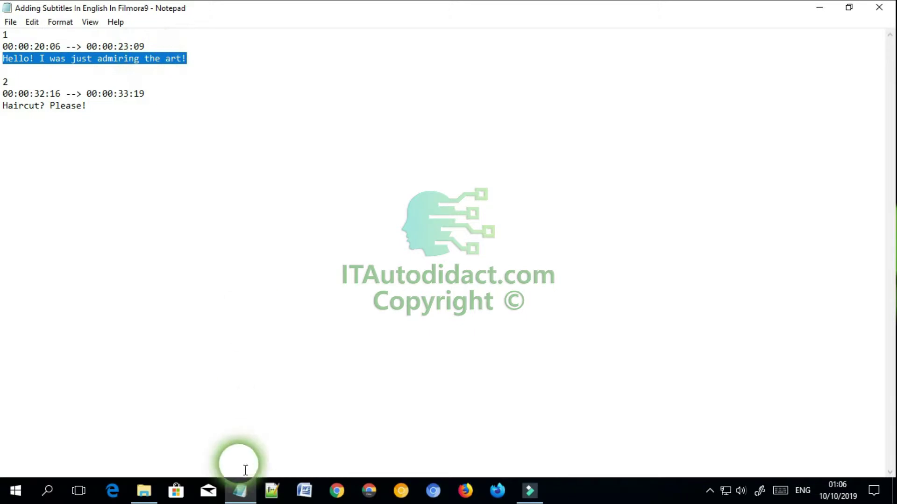
mouse_move(239, 496)
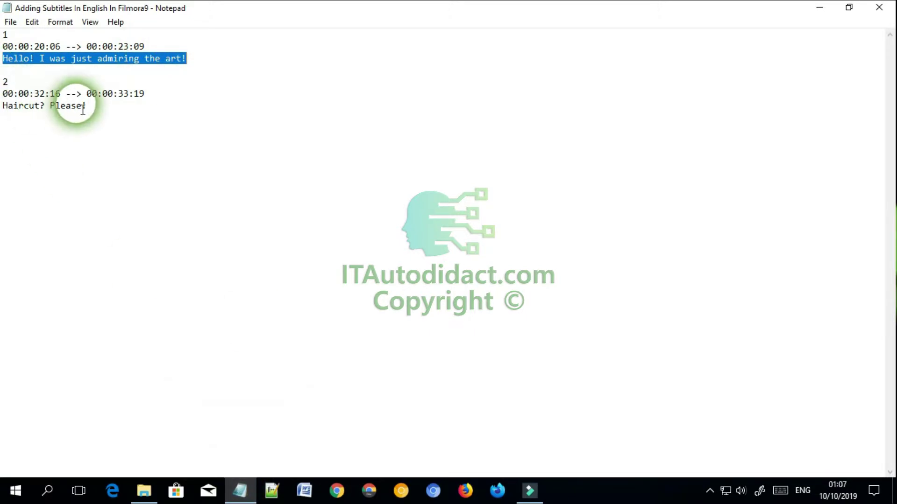
left_click_drag(6, 107, 93, 112)
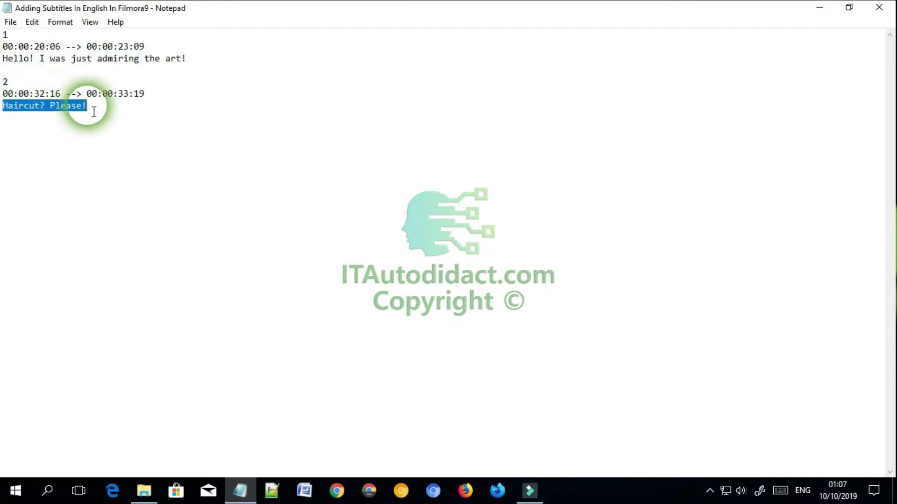
right_click(73, 113)
left_click(105, 154)
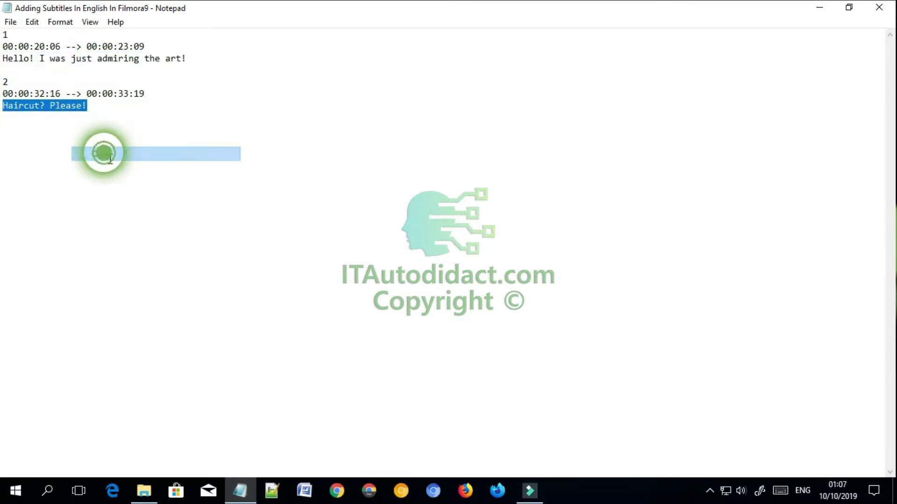
left_click(240, 498)
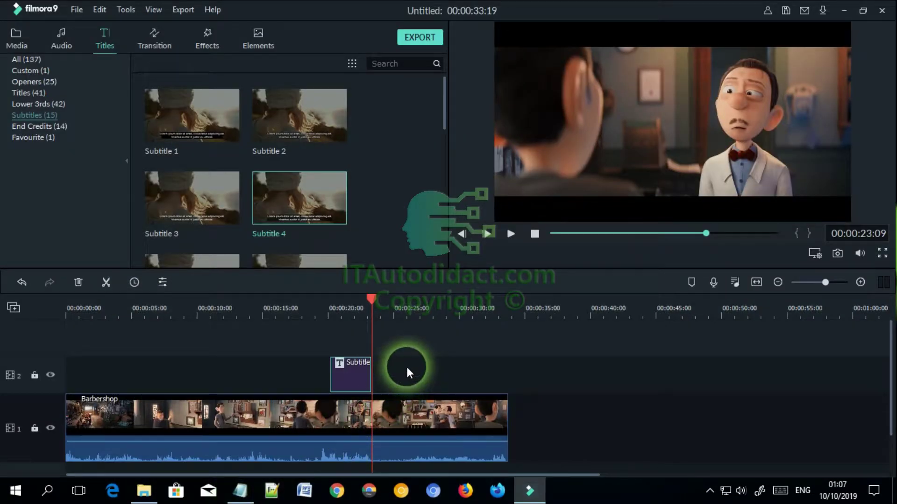
Check the second subtitle's start time in Notepad and play the video up to about 00:00:32:09
left_click(241, 492)
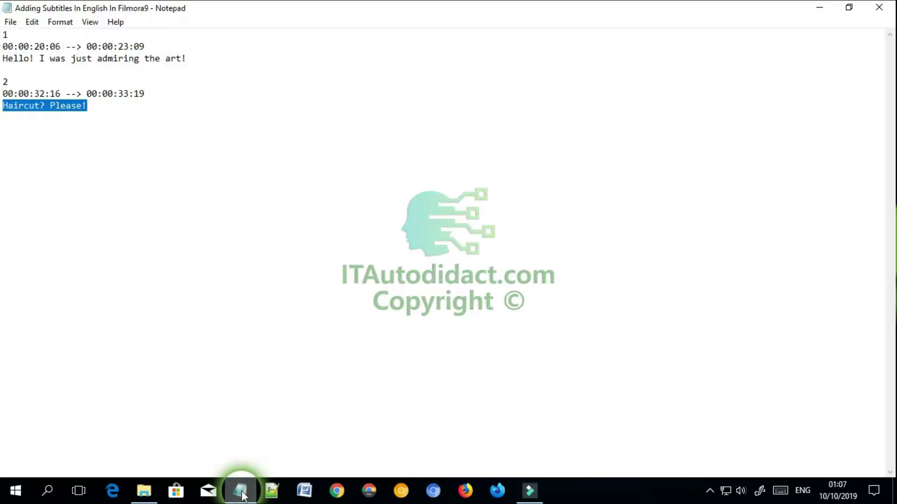
left_click(241, 493)
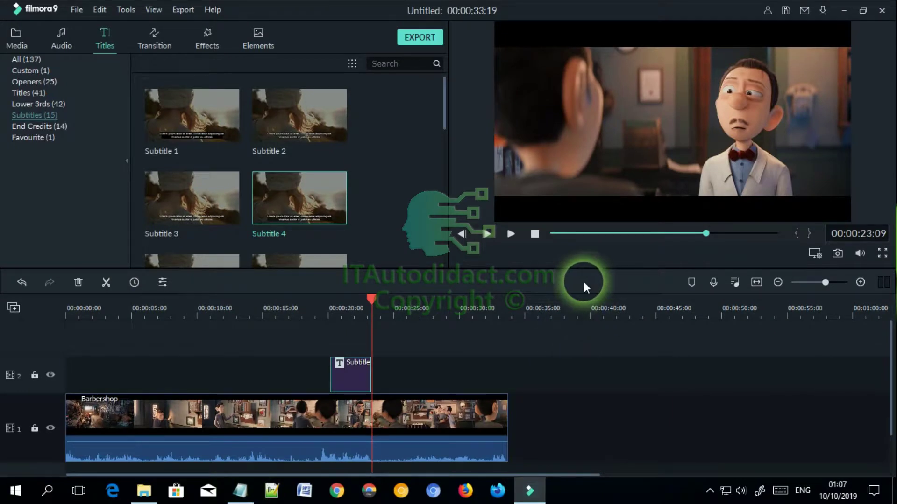
left_click(511, 235)
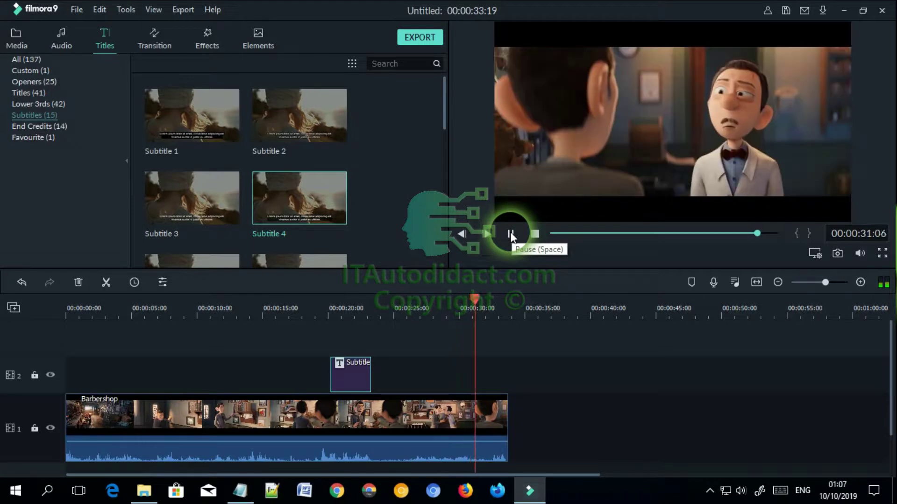
left_click(511, 234)
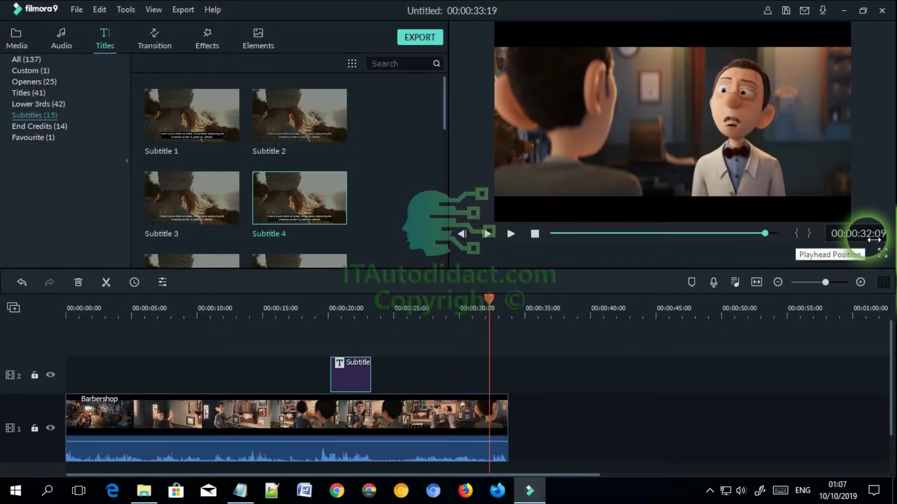
Step the playhead frame by frame to 00:00:32:16, the second subtitle's start time
key("Right")
key("Right")
key("Right")
key("Right")
key("Right")
key("Right")
key("Right")
key("Right")
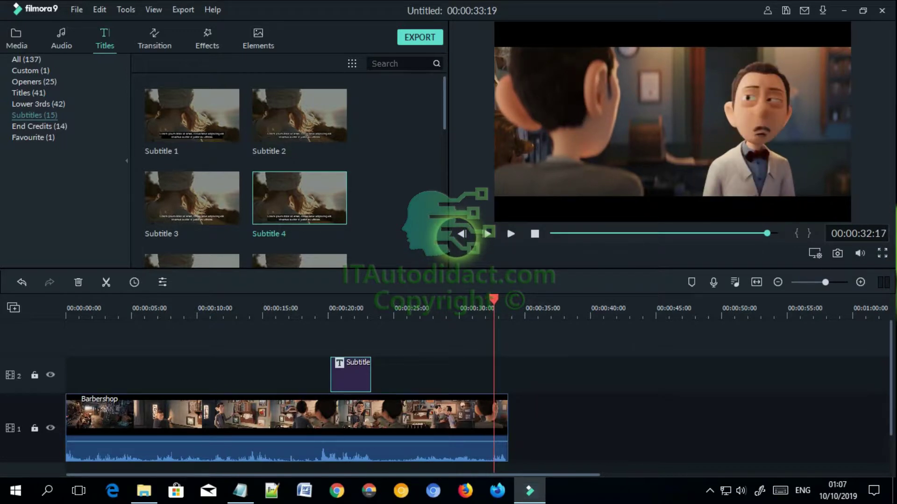
key("Left")
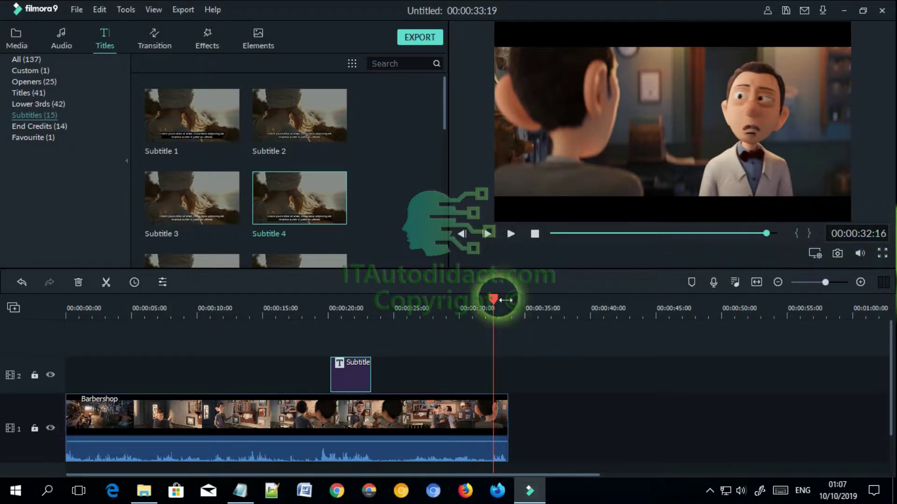
Add a Subtitle 4 title to track 2 at the playhead at 00:00:32:16 and open its text settings
mouse_move(285, 241)
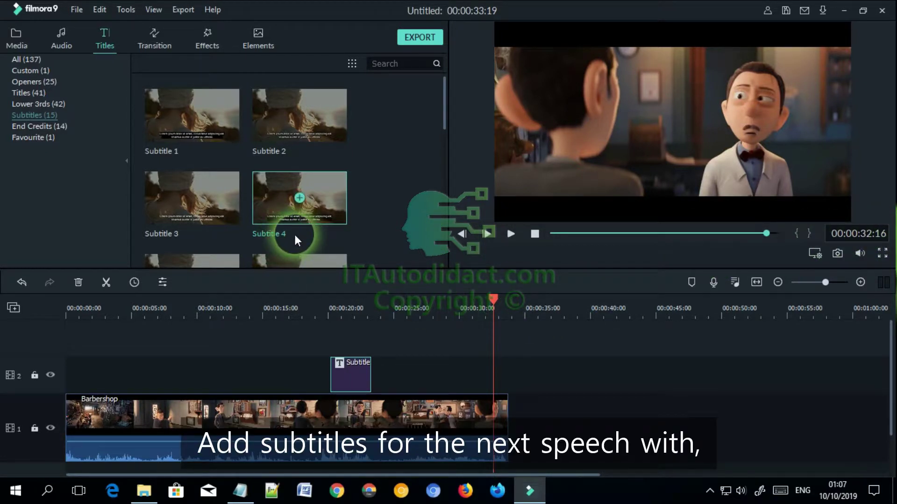
left_click_drag(272, 199, 497, 363)
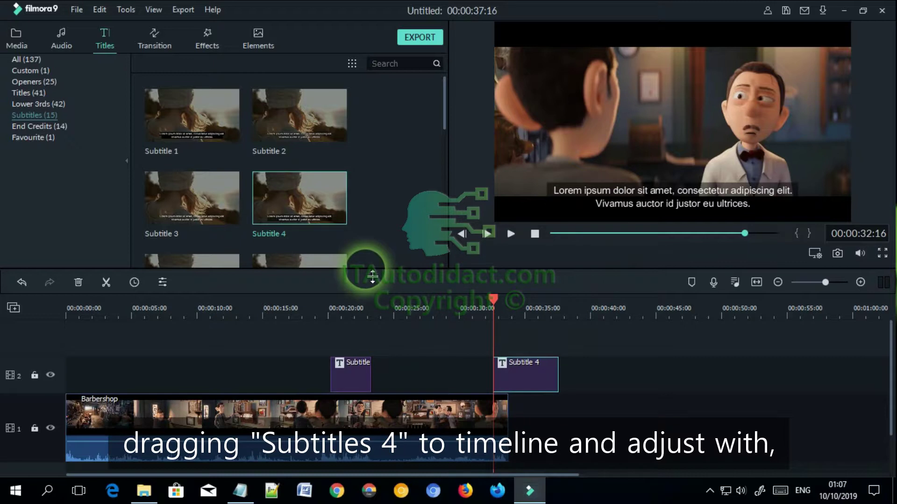
double_click(529, 385)
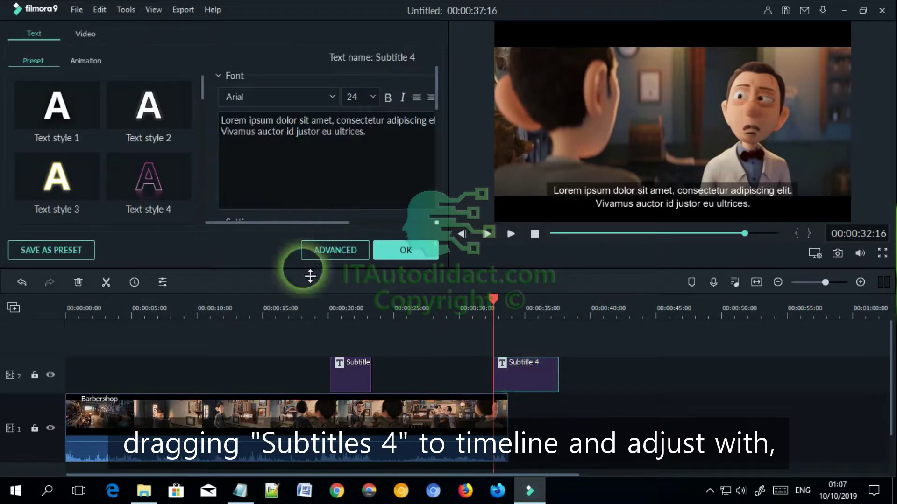
Copy "Haircut? Please!" from Notepad and replace the placeholder text of the second subtitle with it
left_click(240, 491)
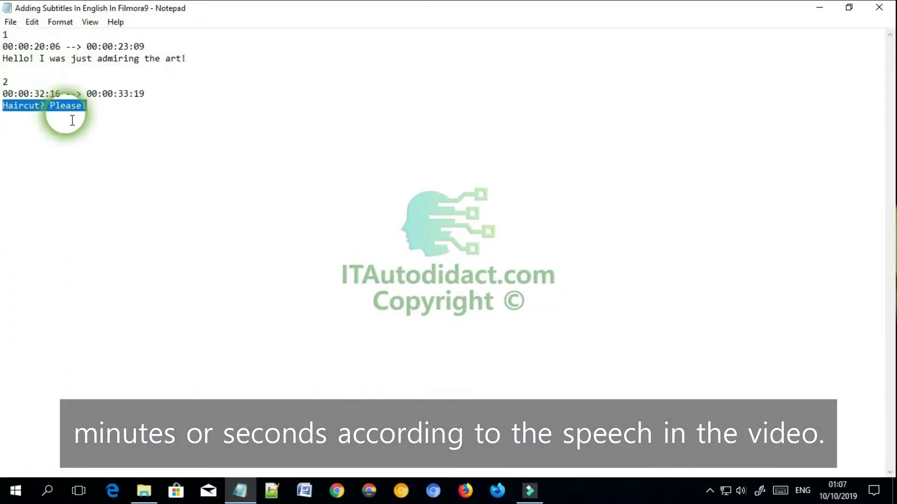
right_click(76, 107)
left_click(117, 147)
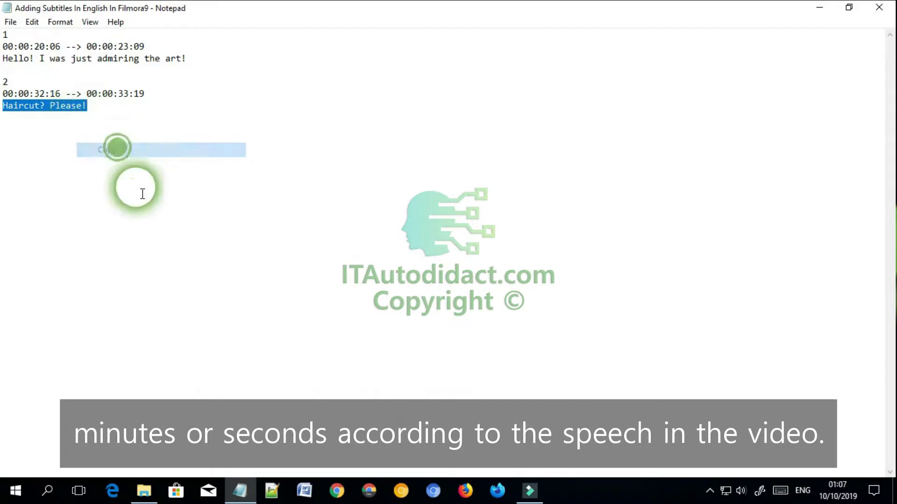
left_click(240, 491)
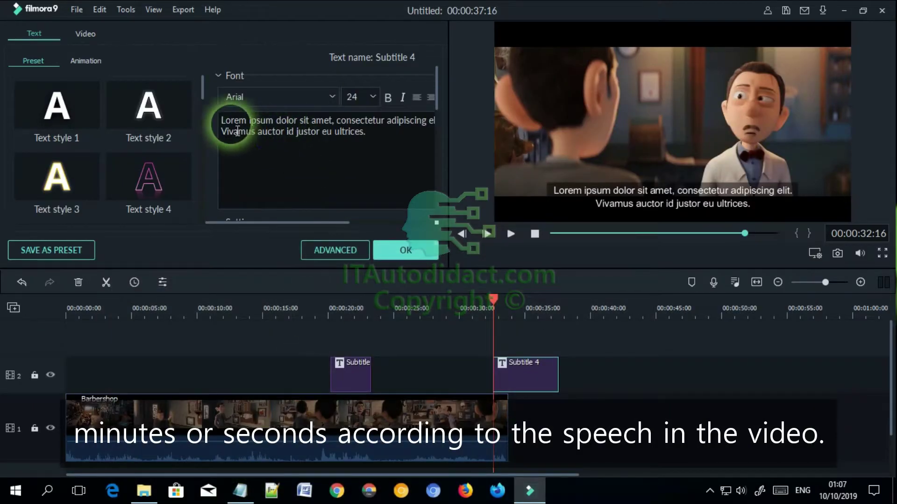
left_click_drag(220, 121, 382, 140)
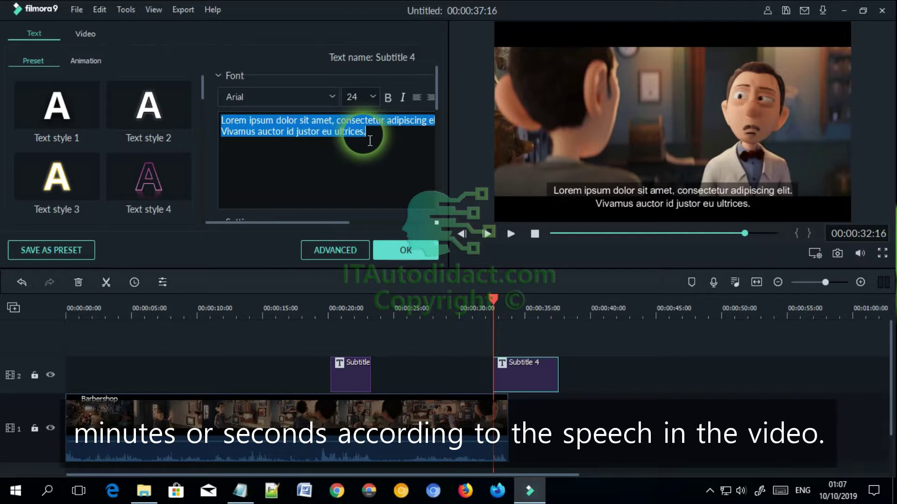
key("BackSpace")
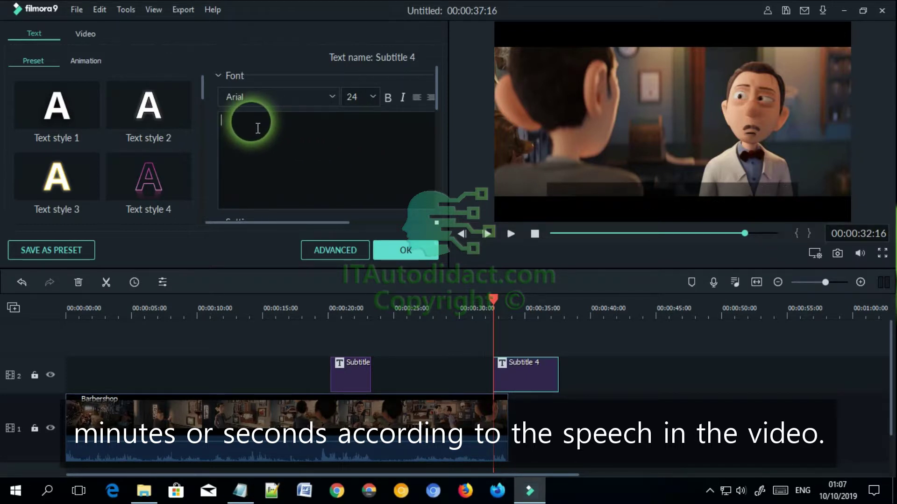
key("ctrl+v")
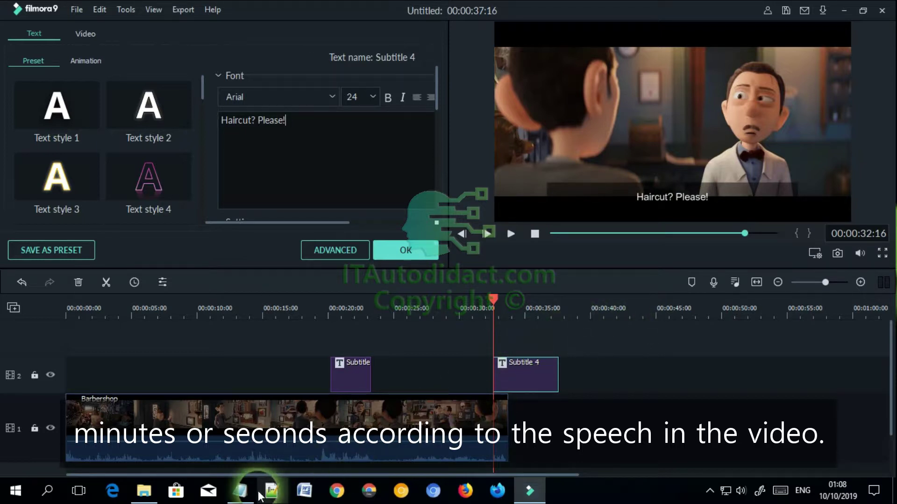
Check the second subtitle's end time in Notepad and trim the end of its clip to the playhead at 00:00:33:19
left_click(240, 490)
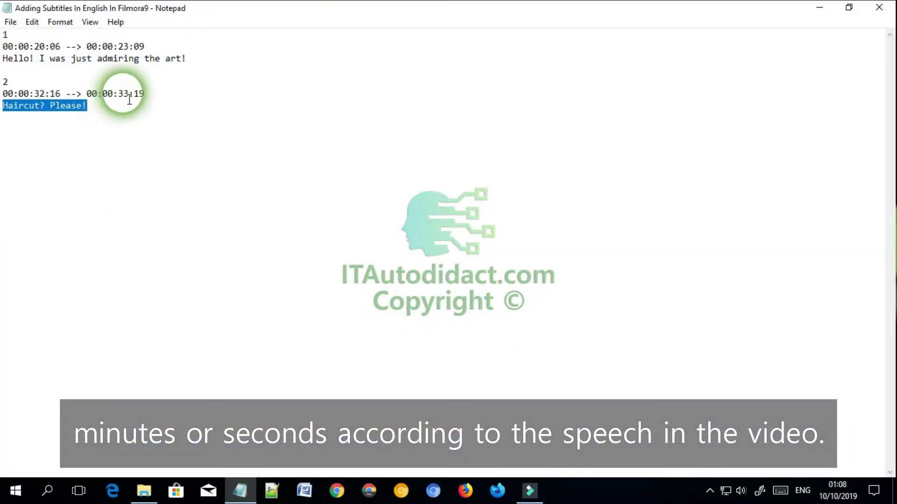
left_click(239, 490)
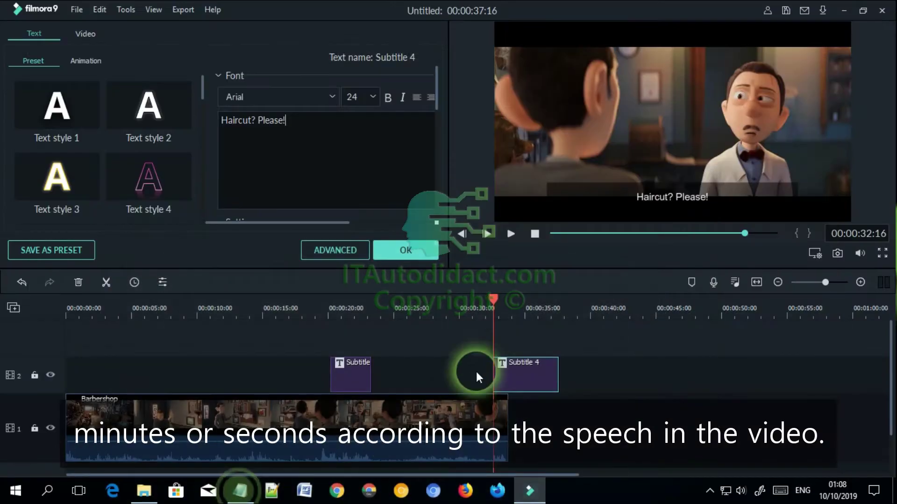
left_click(511, 235)
left_click(511, 235)
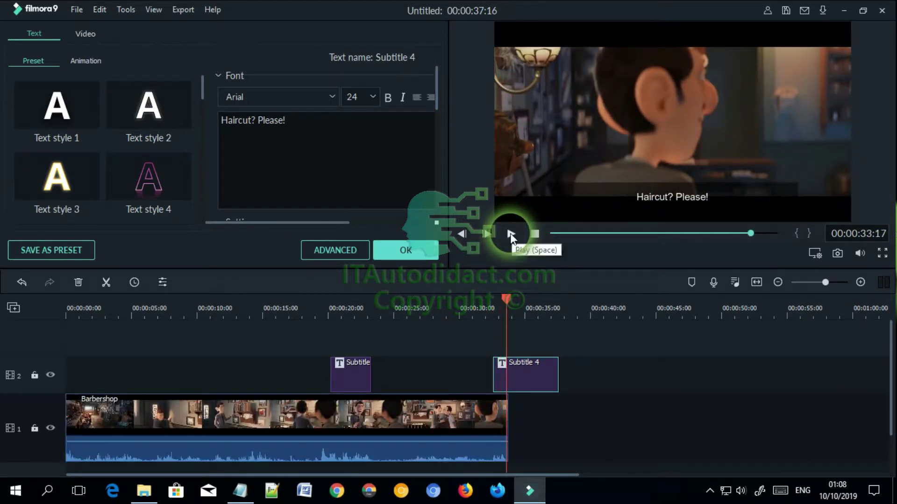
key("Right")
key("Right")
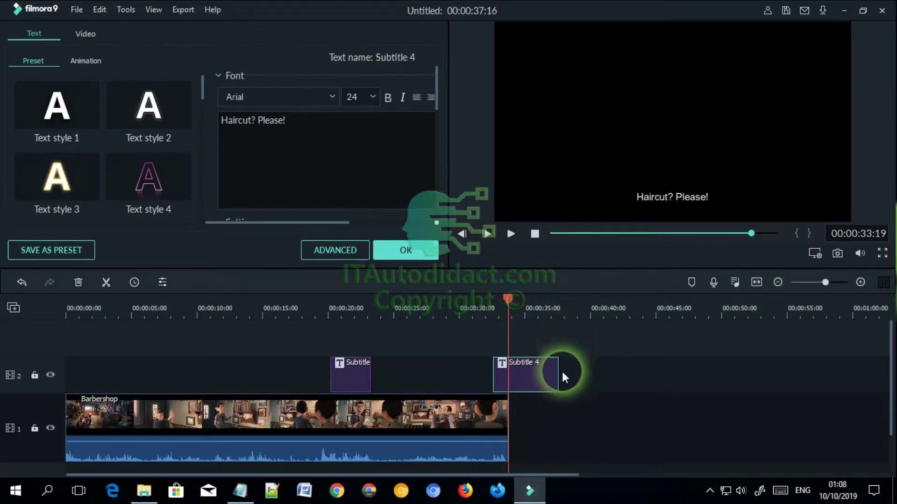
left_click_drag(558, 373, 514, 381)
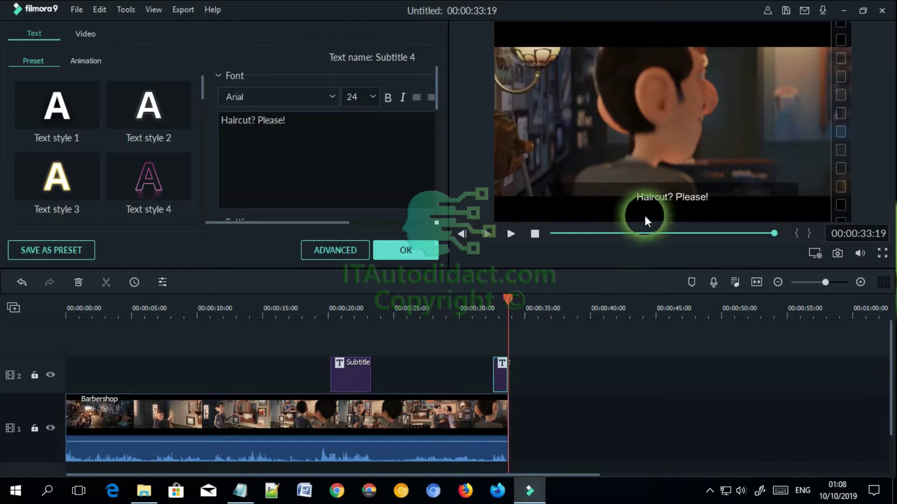
Play the whole video from the start to review both subtitles, and return the playhead to the beginning
left_click(535, 235)
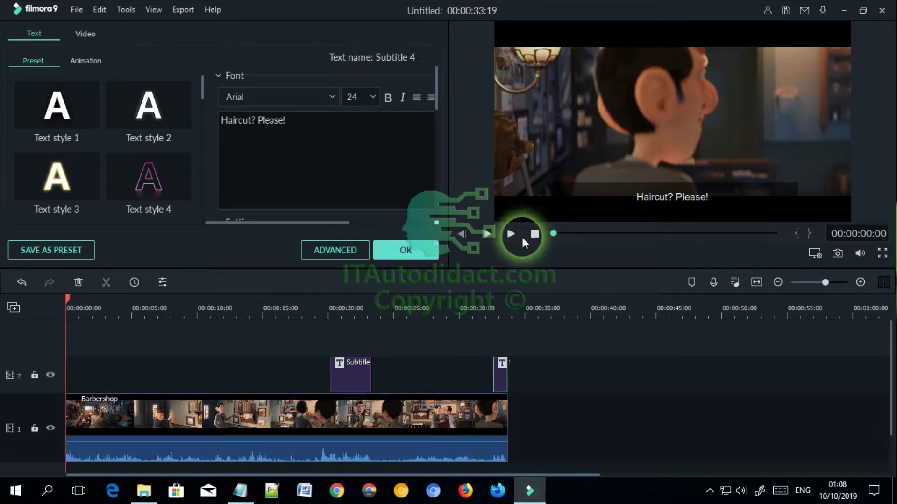
left_click(511, 235)
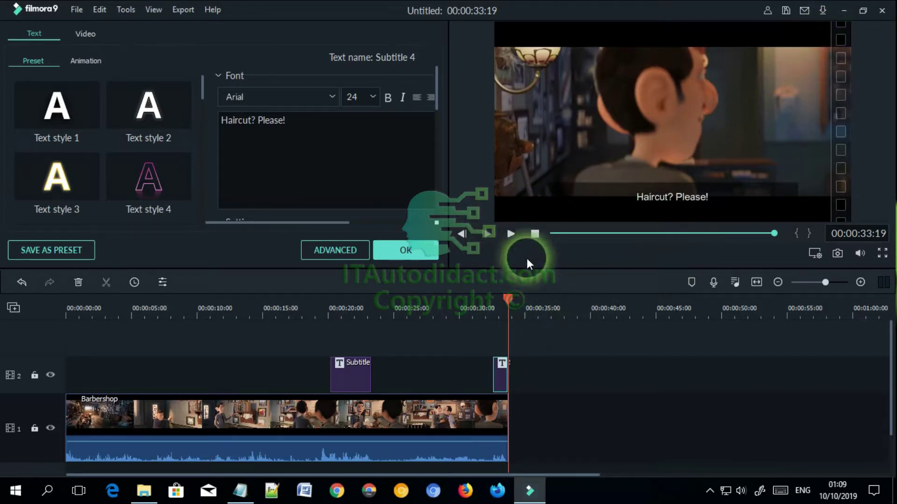
left_click(535, 234)
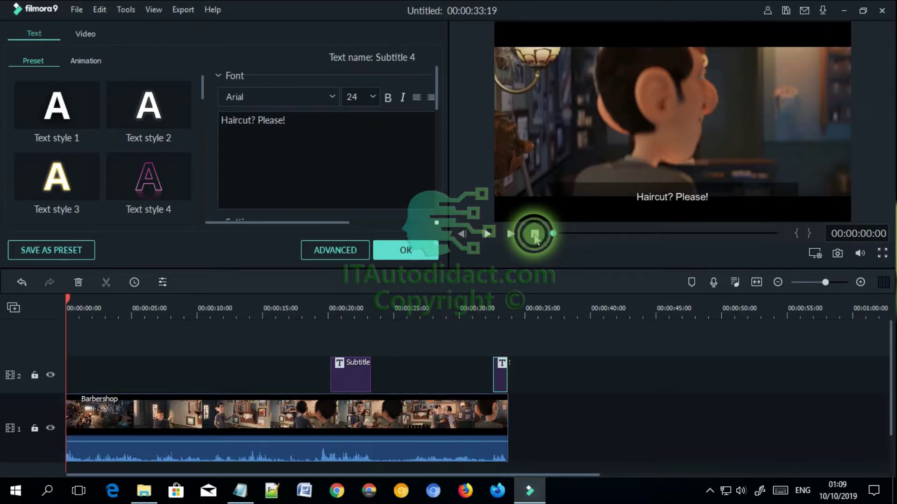
Select the first subtitle clip, play the video up to 00:00:20:06 and close the subtitle's text settings
left_click(350, 373)
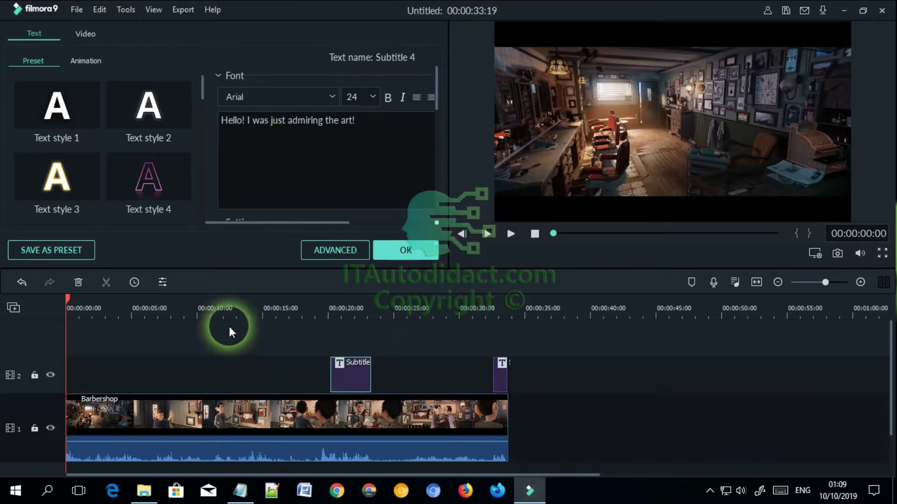
left_click(510, 235)
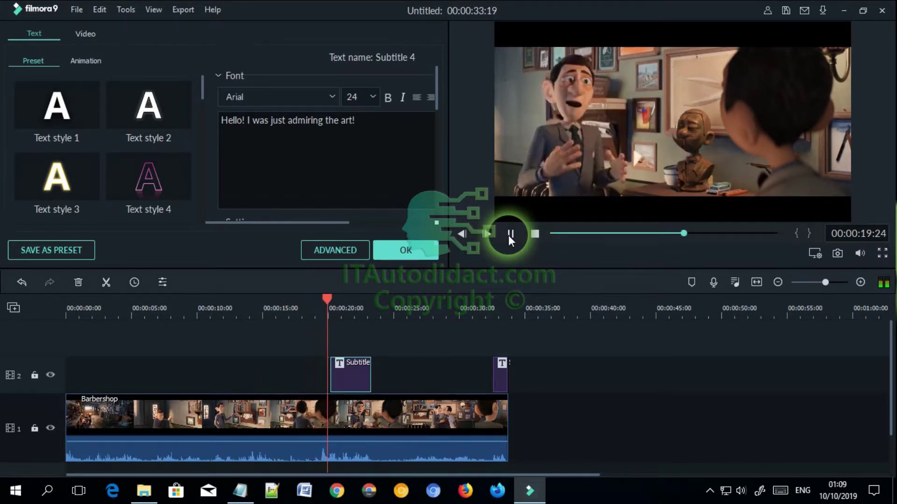
left_click(511, 235)
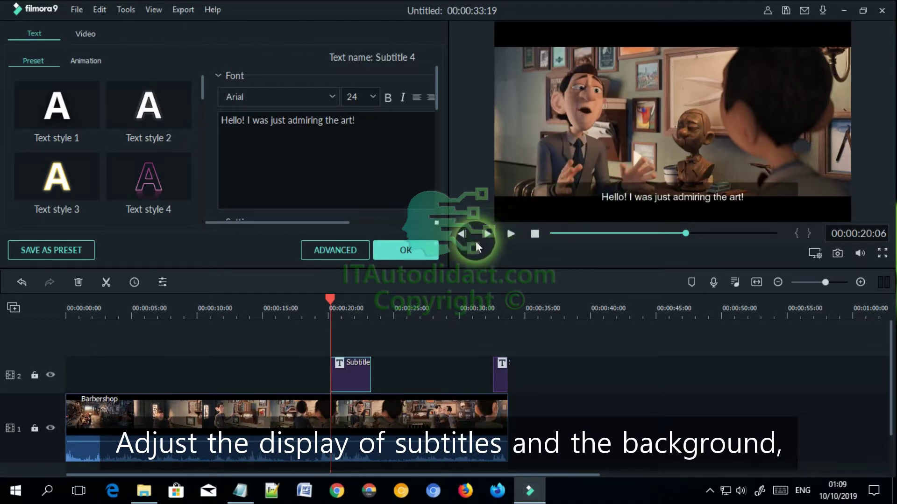
left_click(406, 251)
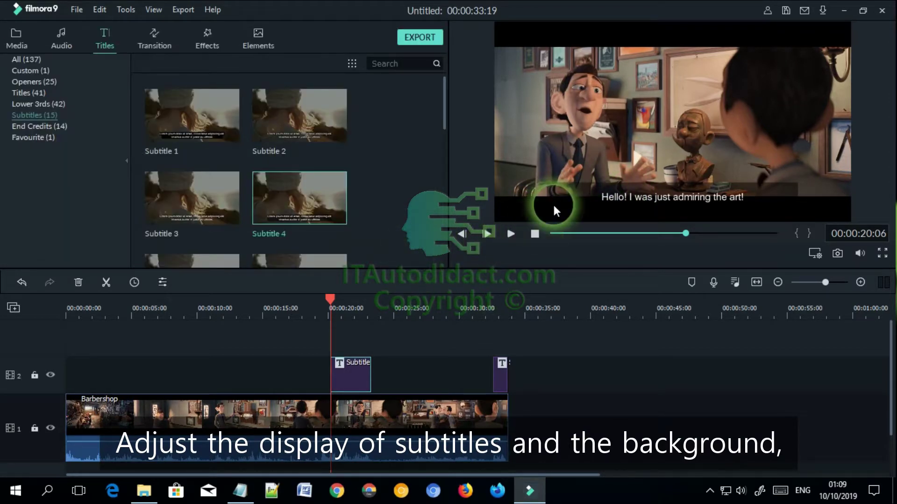
Move the first subtitle's text box up in the preview so it sits above the lower black bar, and reduce its height
double_click(579, 198)
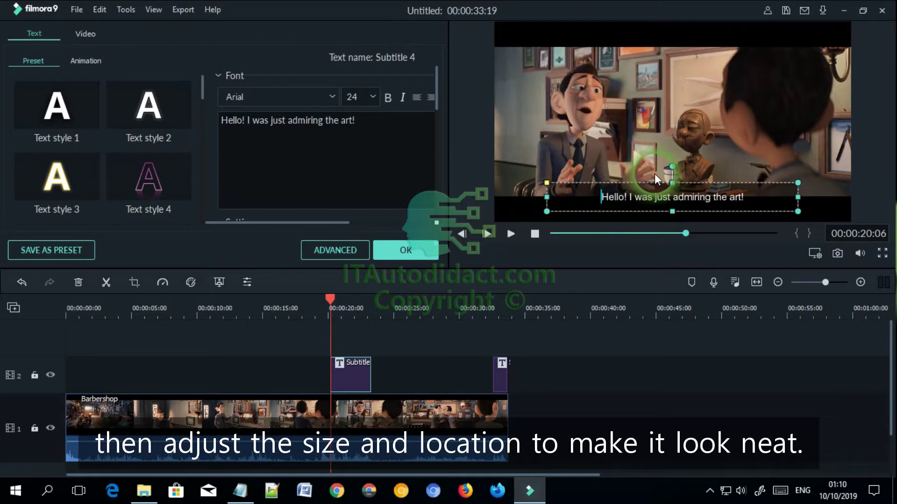
left_click_drag(664, 188, 661, 170)
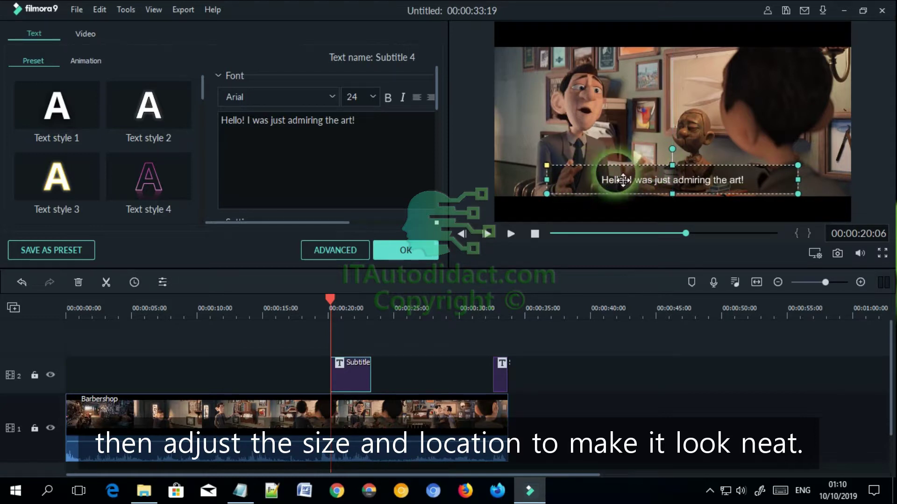
left_click_drag(676, 171, 676, 181)
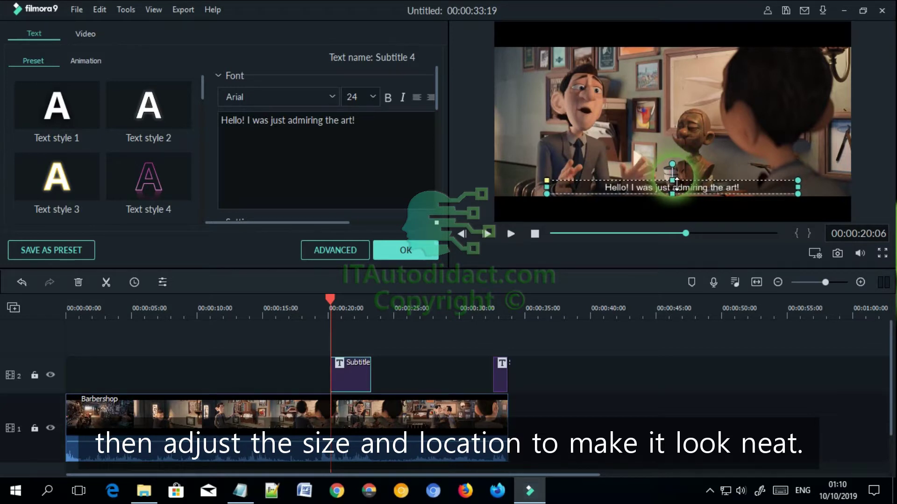
Fit the first subtitle's text box closely around its text and centre it horizontally just above the lower black bar
left_click_drag(676, 181, 676, 179)
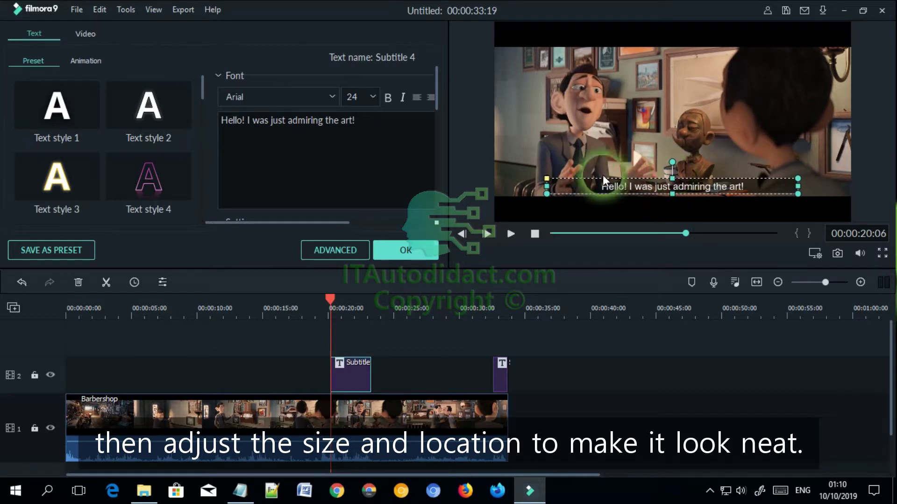
left_click_drag(552, 189, 654, 192)
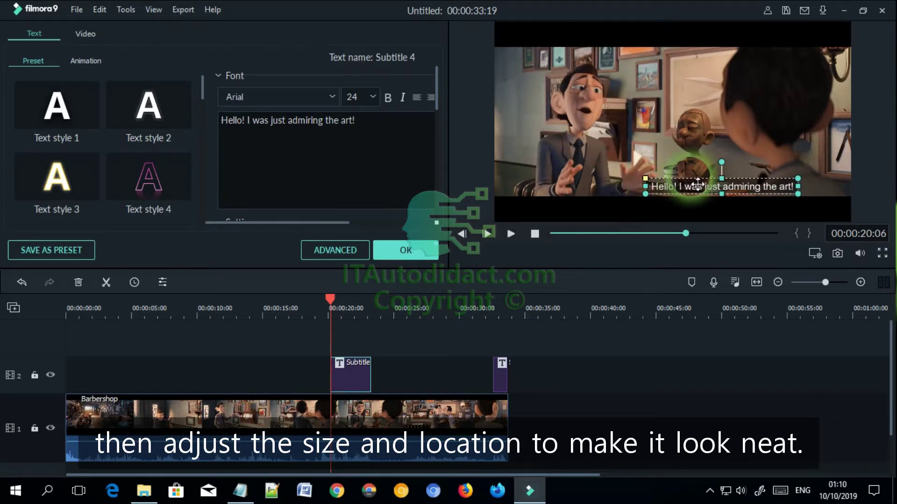
left_click_drag(707, 187, 665, 186)
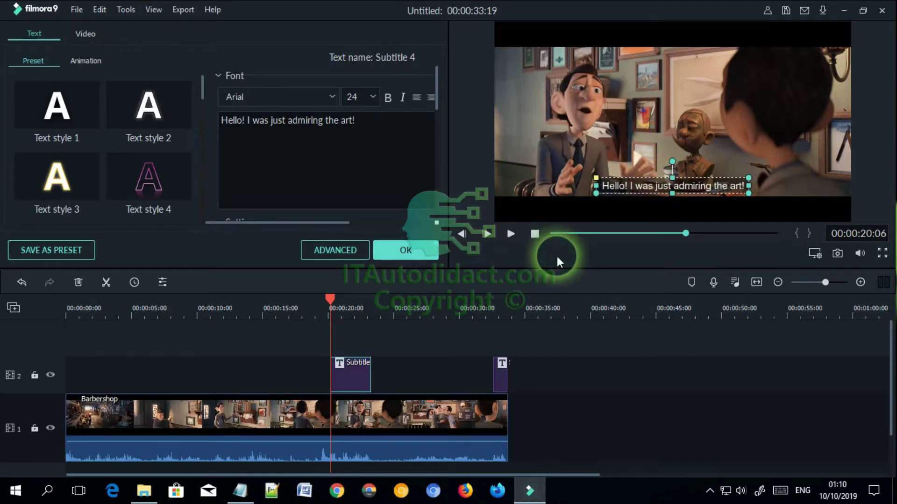
Play the video up to the second subtitle, pause at 00:00:33:01 and close the first subtitle's text settings
left_click(510, 234)
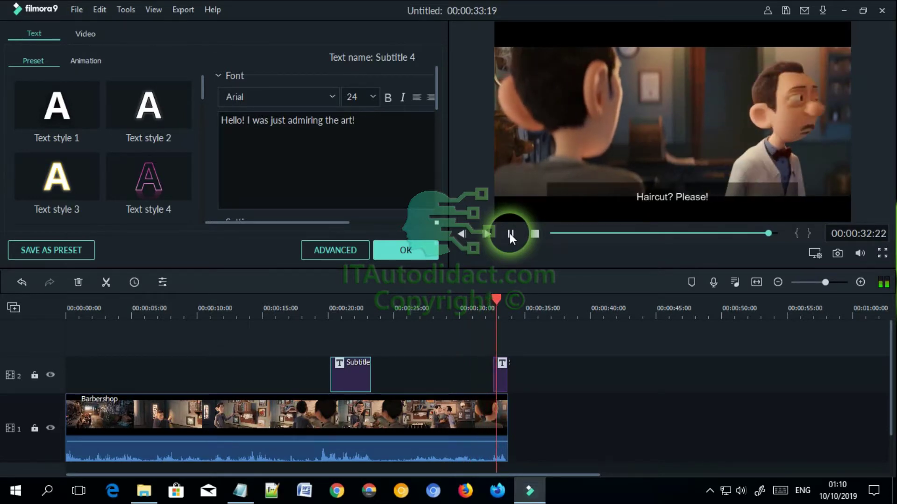
left_click(509, 233)
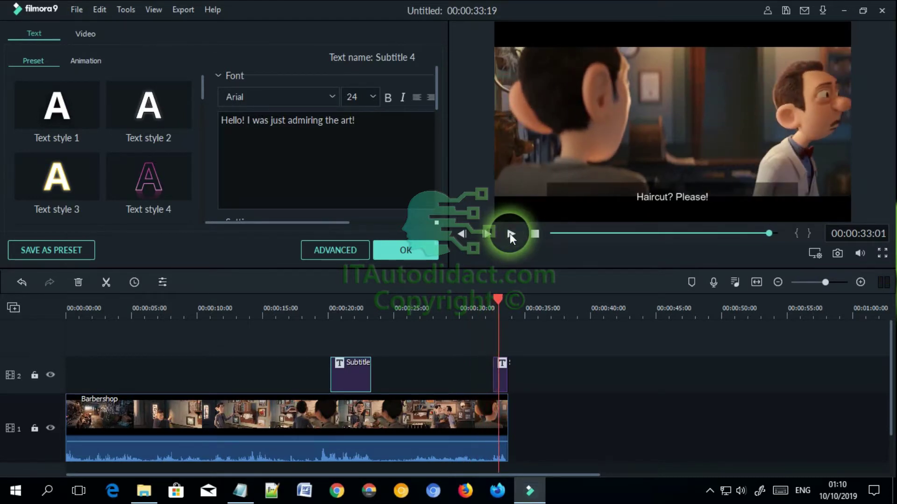
left_click(406, 250)
Move the "Haircut? Please!" text box up above the lower black bar and shrink its height and width to fit the text, keeping it centred
left_click_drag(502, 386, 504, 380)
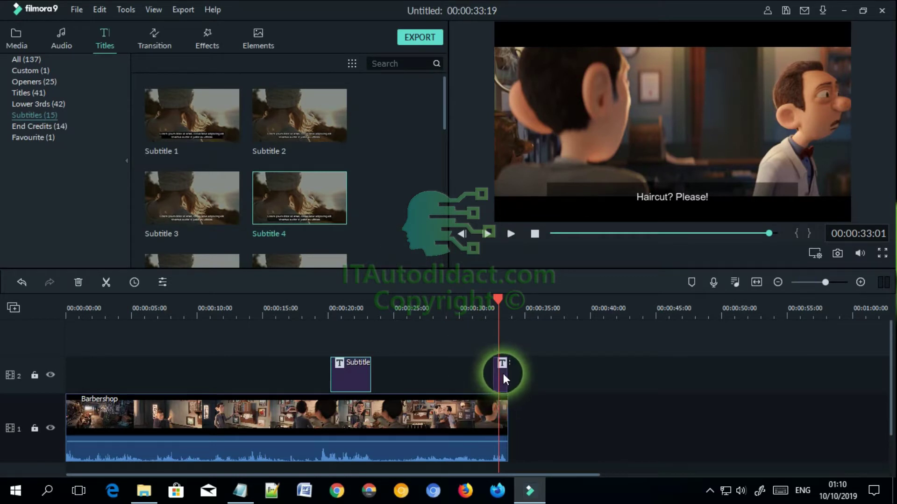
left_click(619, 205)
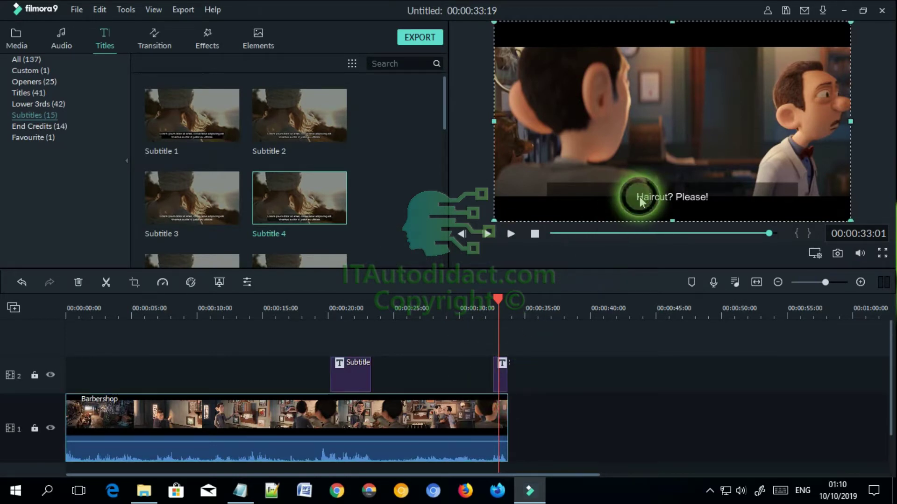
left_click(618, 206)
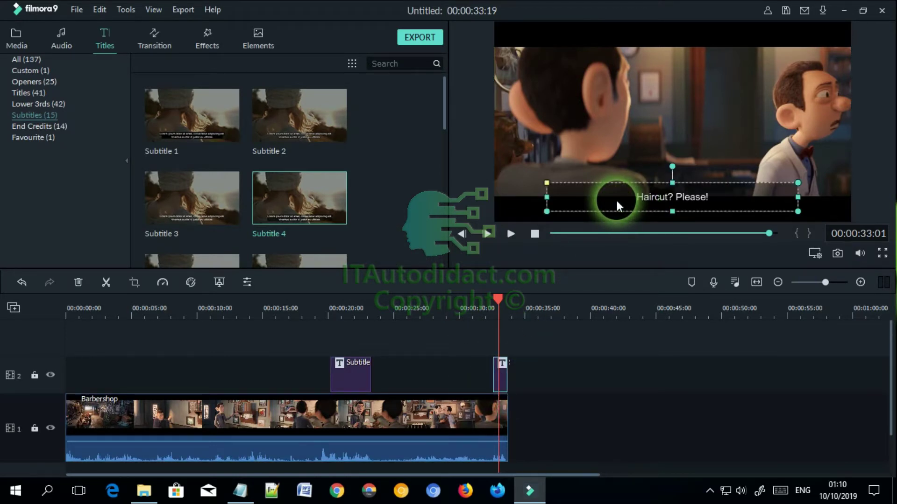
left_click_drag(665, 194, 661, 175)
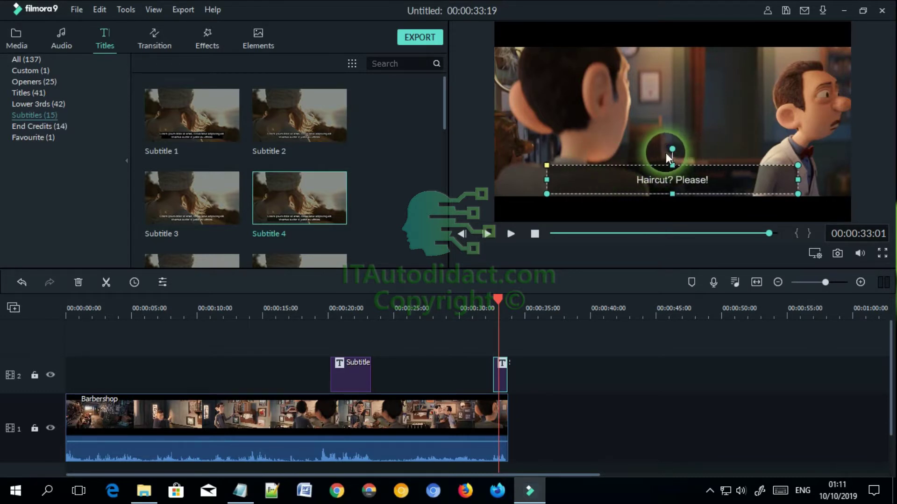
left_click_drag(672, 170, 673, 181)
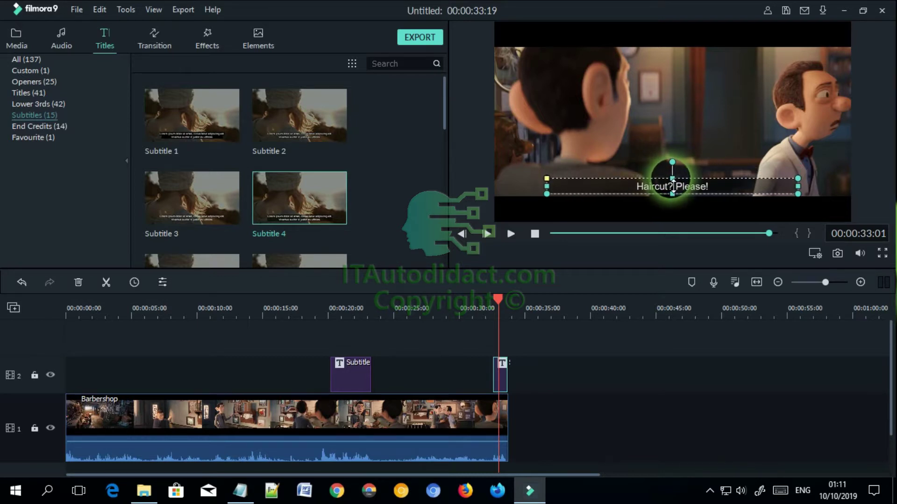
left_click_drag(555, 190, 668, 195)
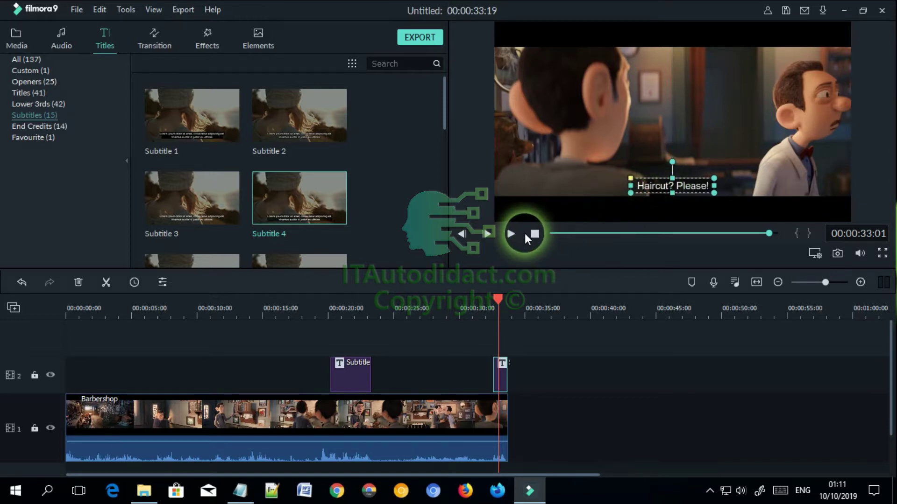
Play the video to its end, replay it whole from the start to review both resized subtitles, and return to the beginning
left_click(510, 233)
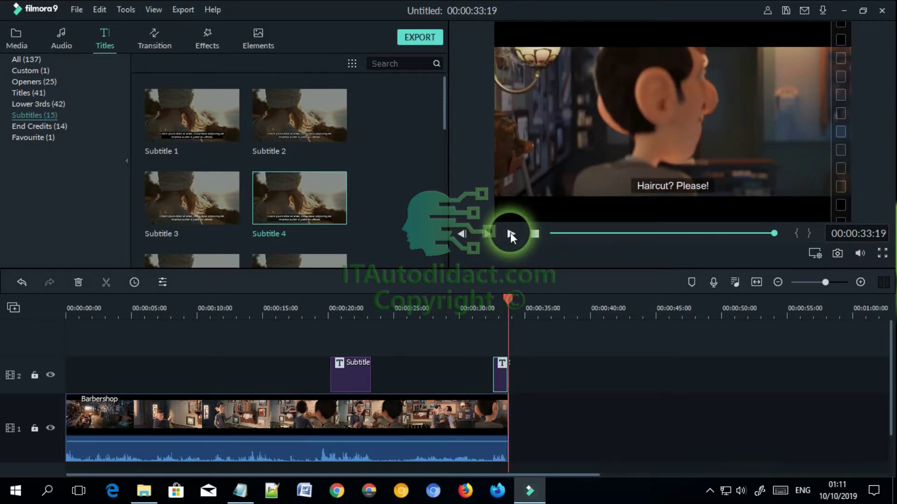
left_click(535, 235)
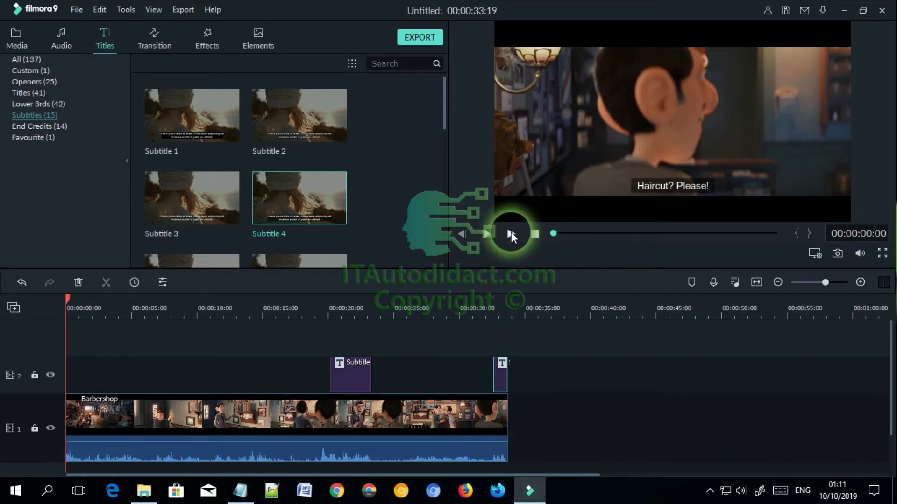
left_click(511, 233)
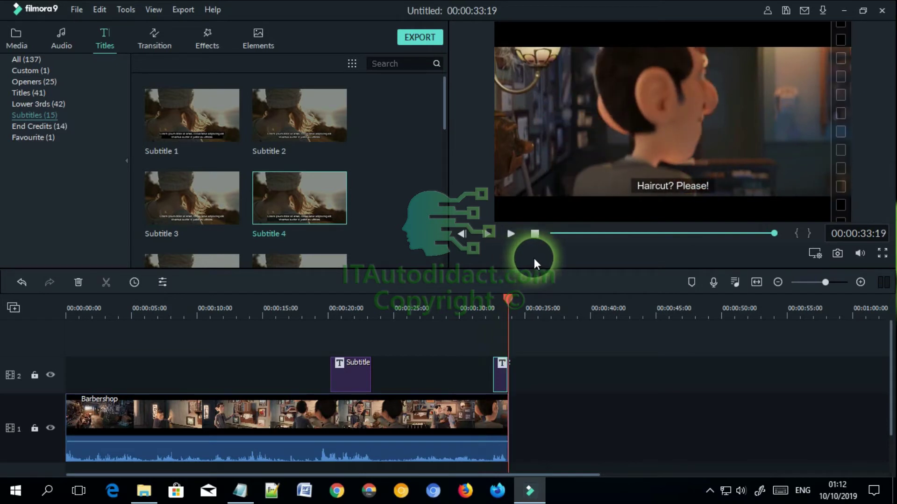
left_click(535, 233)
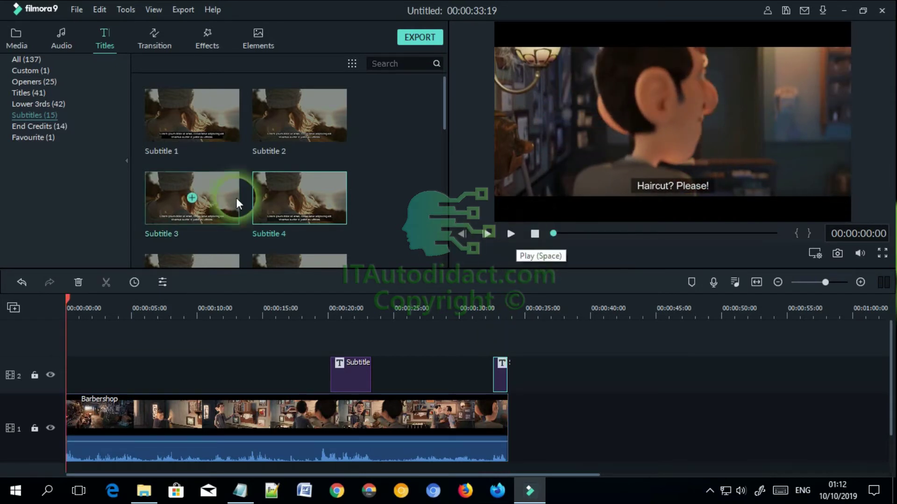
Show the project media, review the whole subtitled video in full screen, return to the beginning and leave full screen
left_click(18, 38)
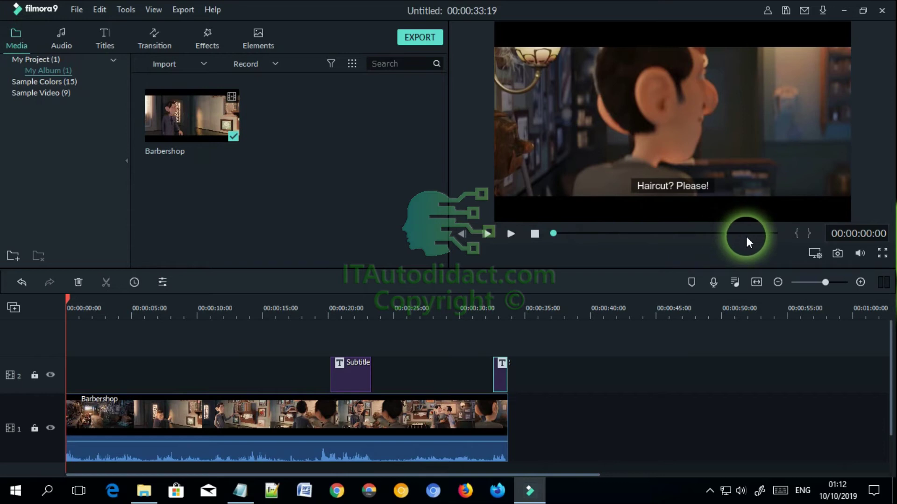
left_click(881, 253)
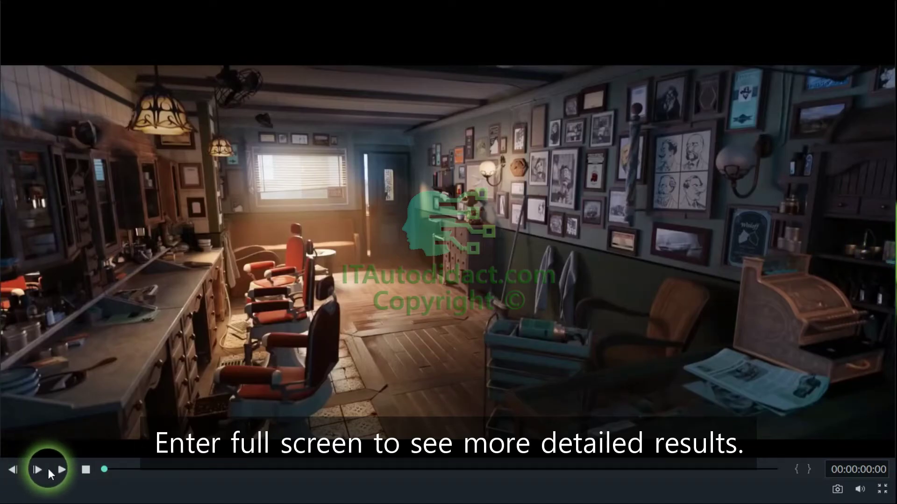
left_click(64, 469)
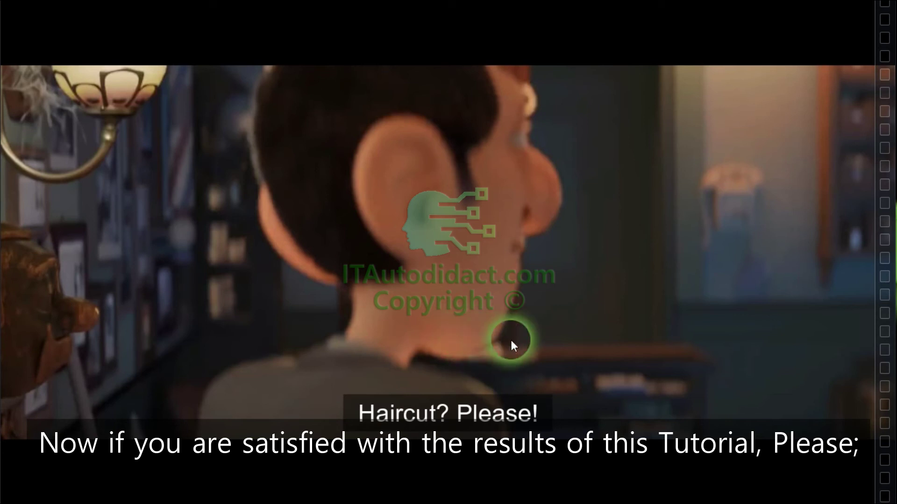
mouse_move(790, 460)
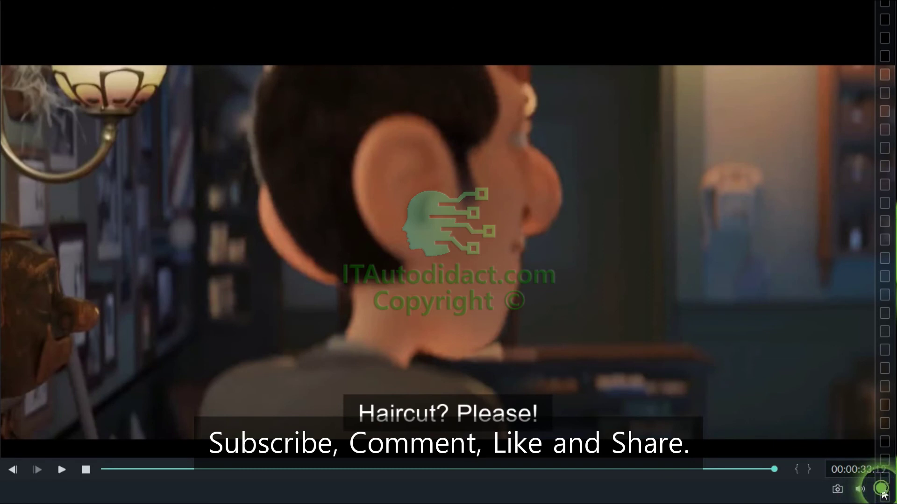
left_click(86, 469)
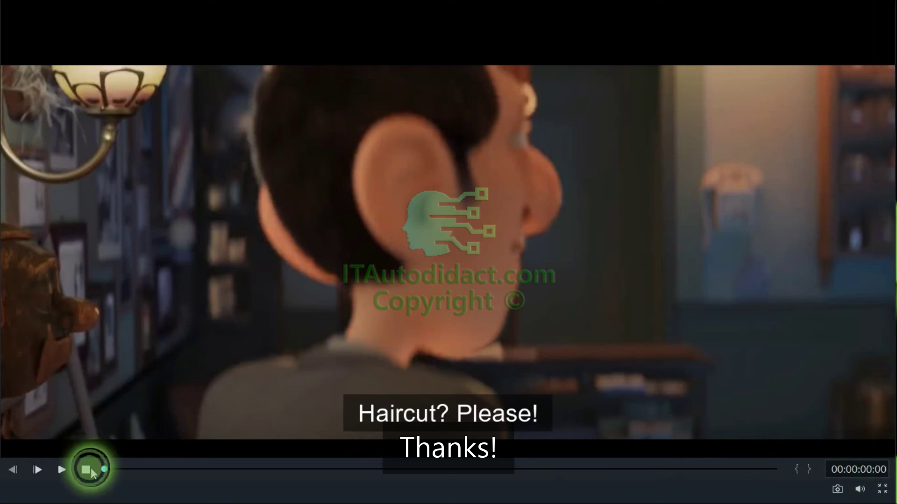
left_click(882, 491)
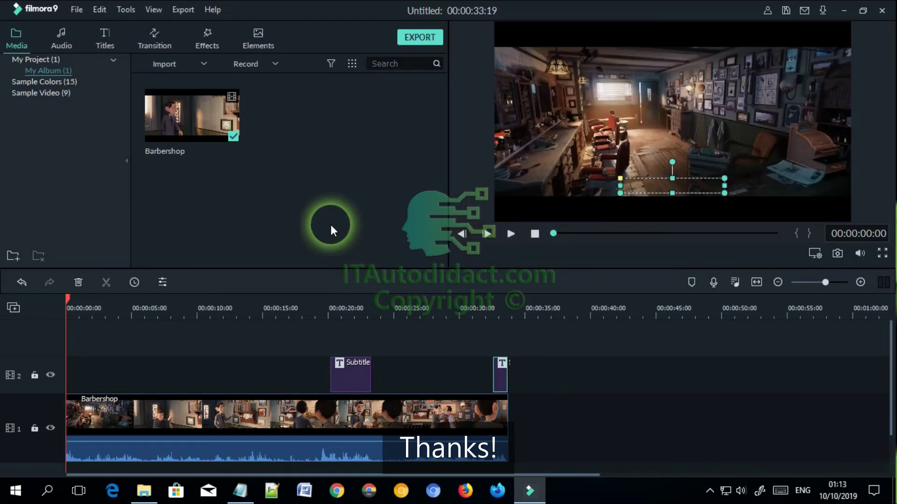